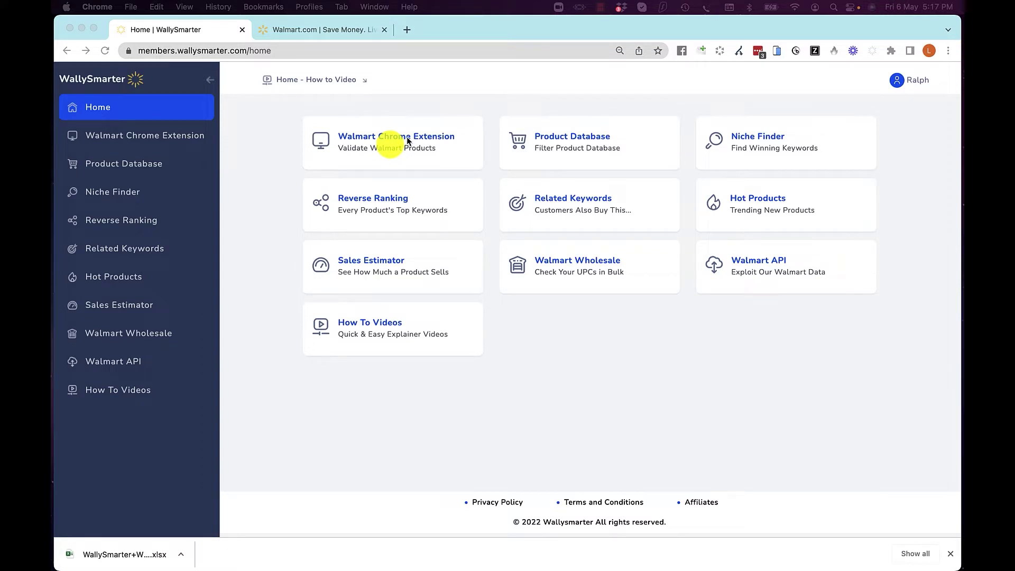
Step: Switch to Walmart.com, search for "tennis balls" and look over the product results
click(349, 30)
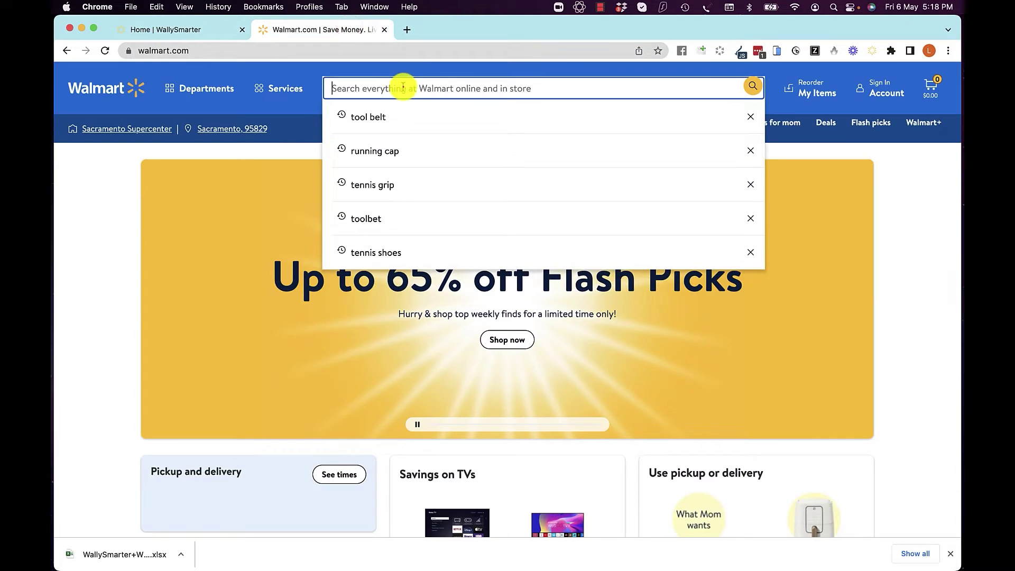
click(403, 87)
text(t)
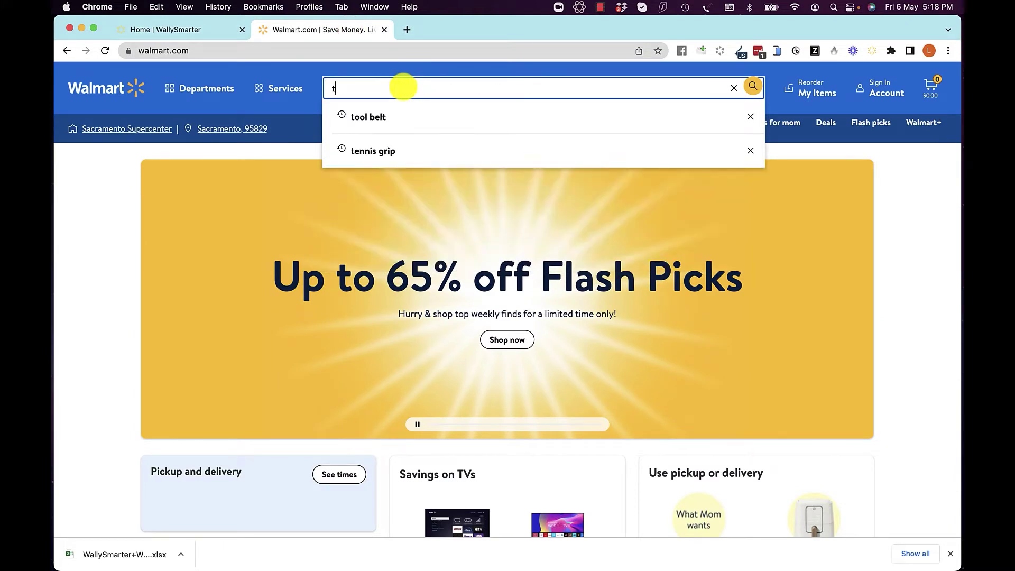
text(ennis balls)
key(Return)
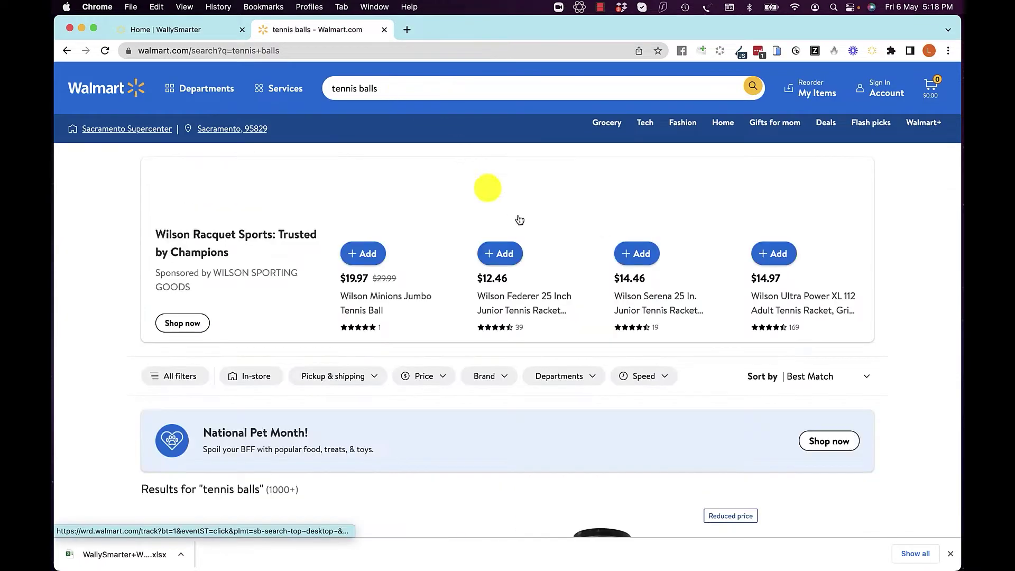
scroll(531, 244, down, 10)
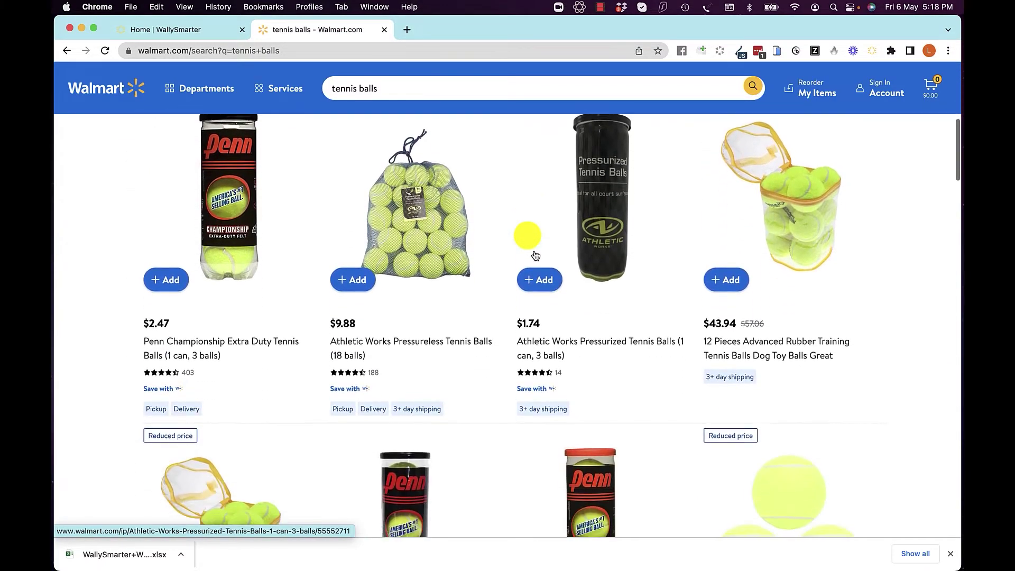
scroll(526, 234, up, 12)
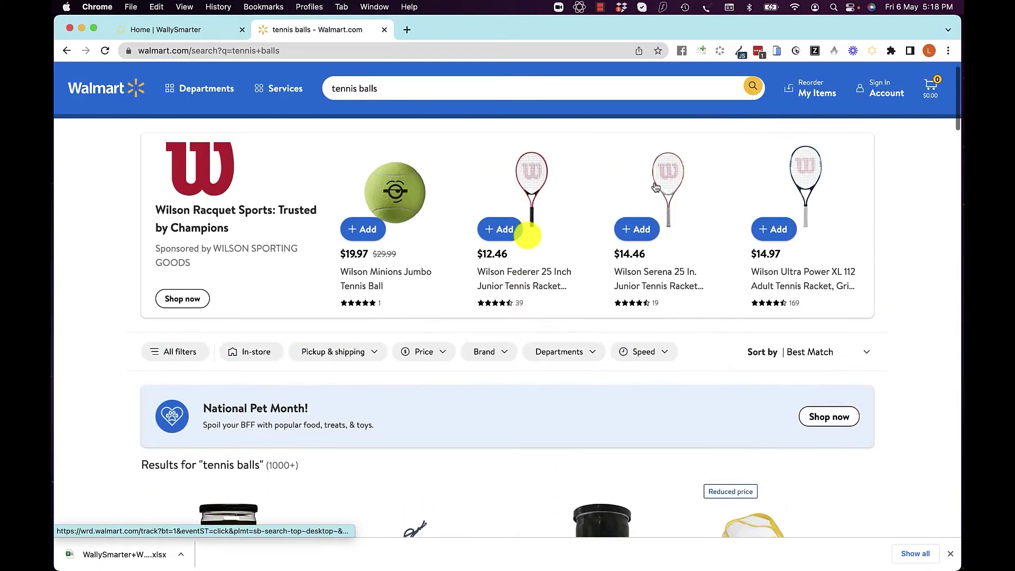
Step: Run the WallySmarter extension on the tennis balls results and review the products' sales, revenue and review figures
click(872, 51)
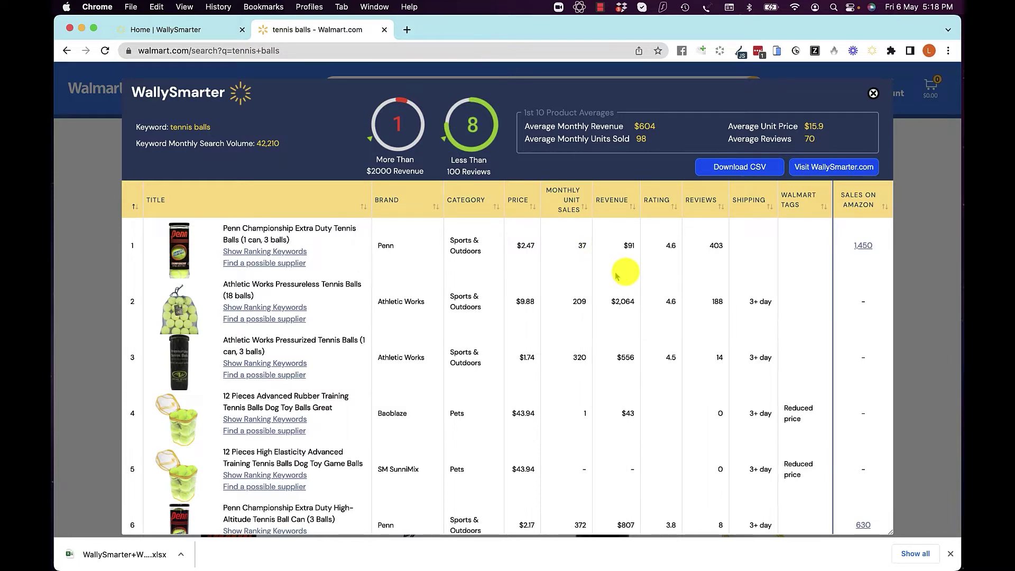
scroll(622, 276, down, 5)
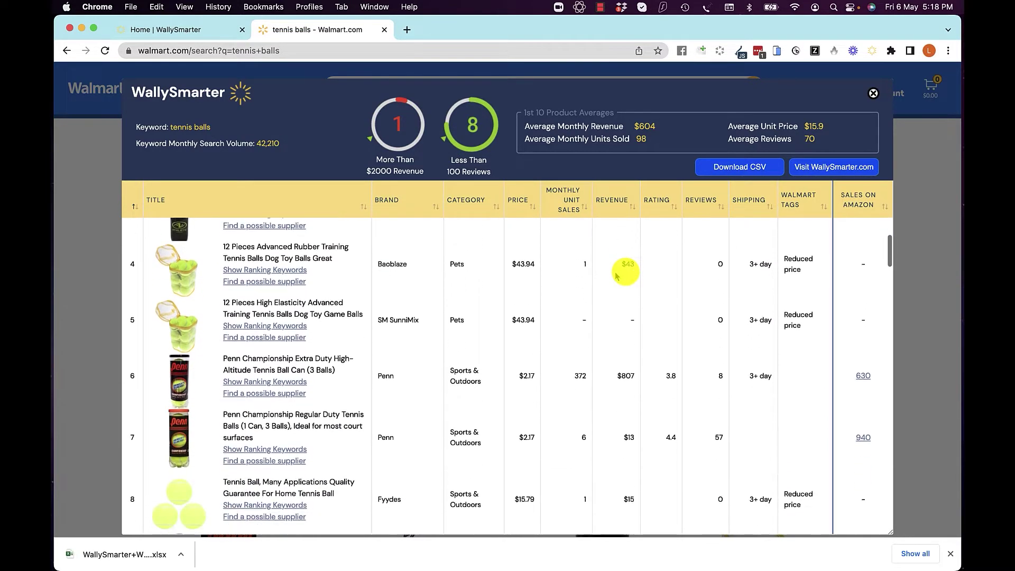
scroll(608, 270, up, 5)
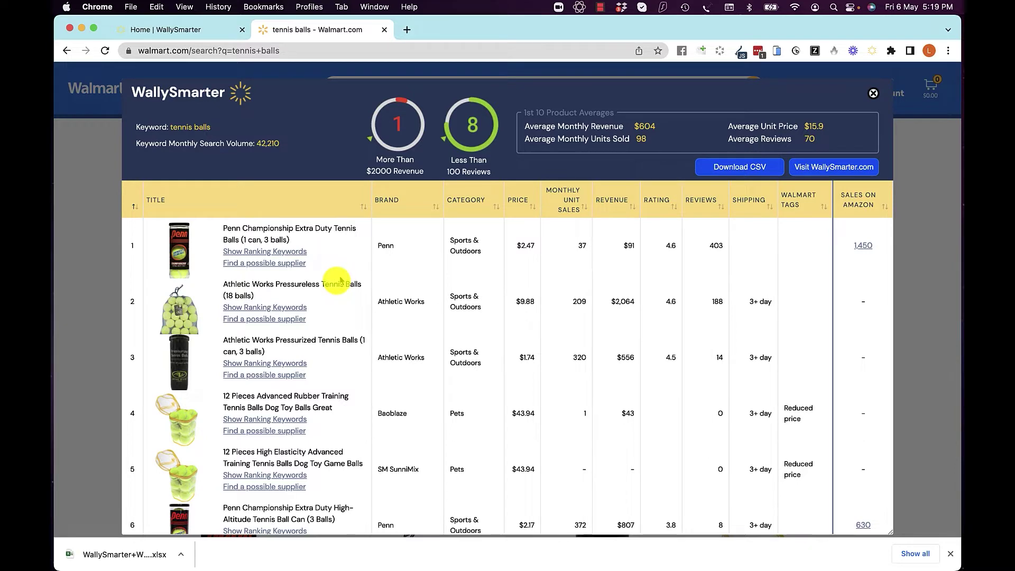
scroll(352, 306, down, 2)
scroll(352, 306, down, 2)
scroll(346, 301, up, 4)
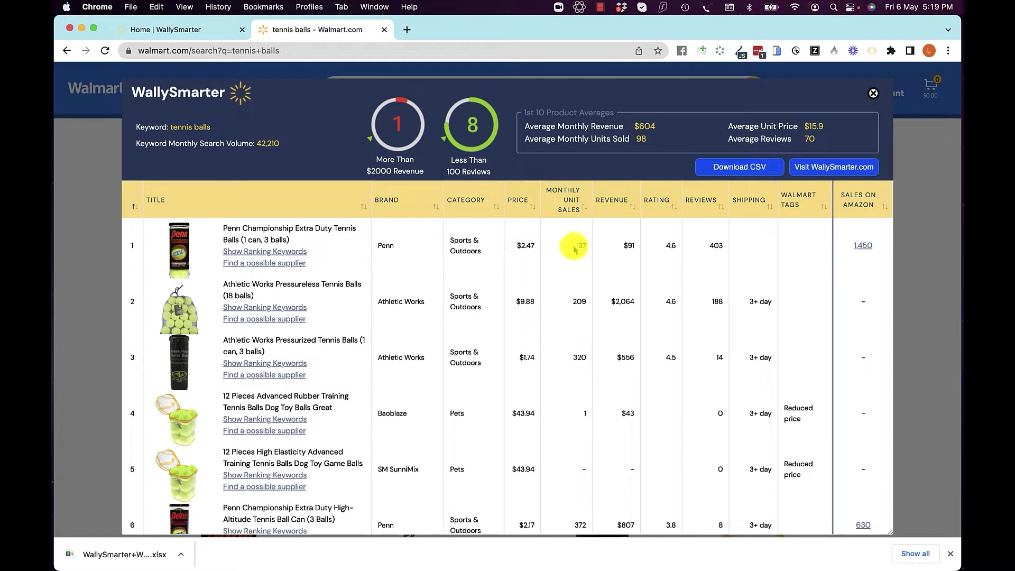
click(571, 299)
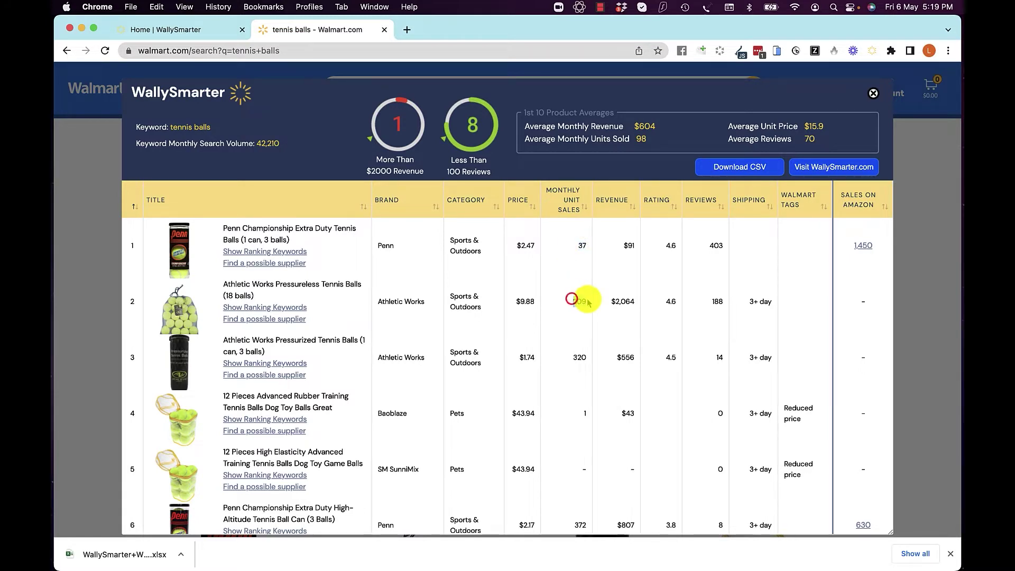
scroll(866, 504, down, 1)
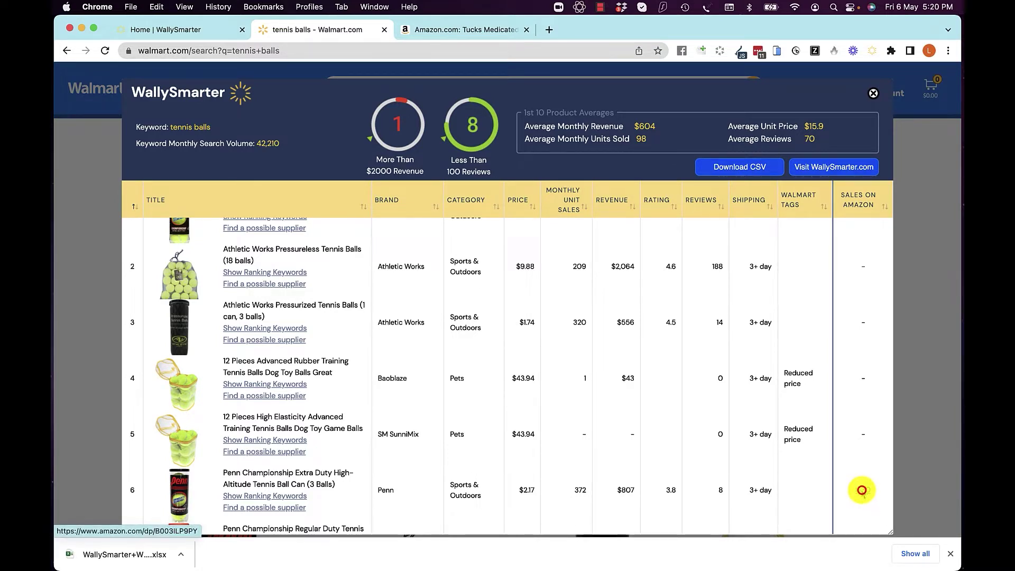
Step: Check the Amazon listing of the Penn Championship Extra Duty High-Altitude can, then return to the WallySmarter product table
click(862, 491)
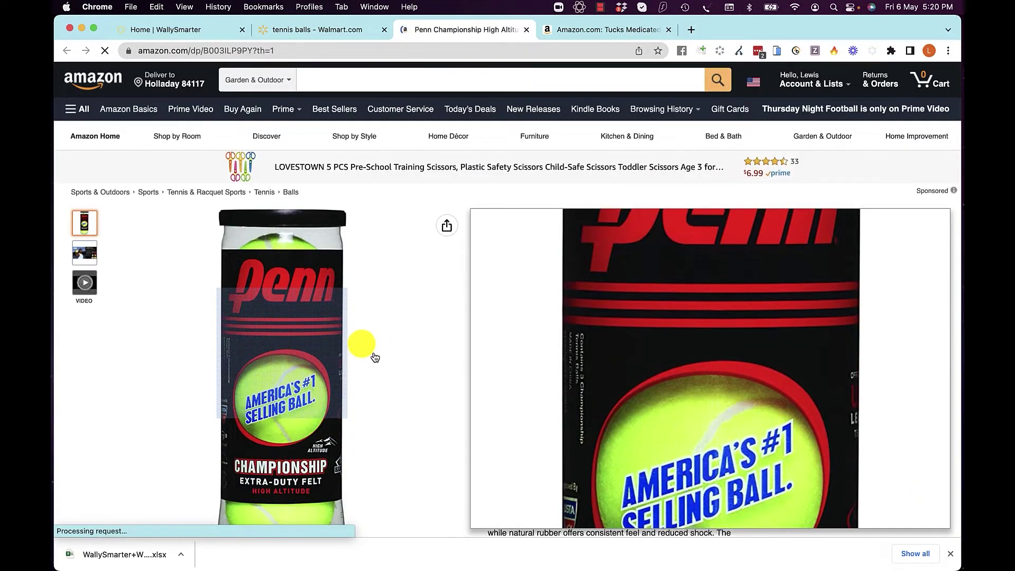
click(321, 29)
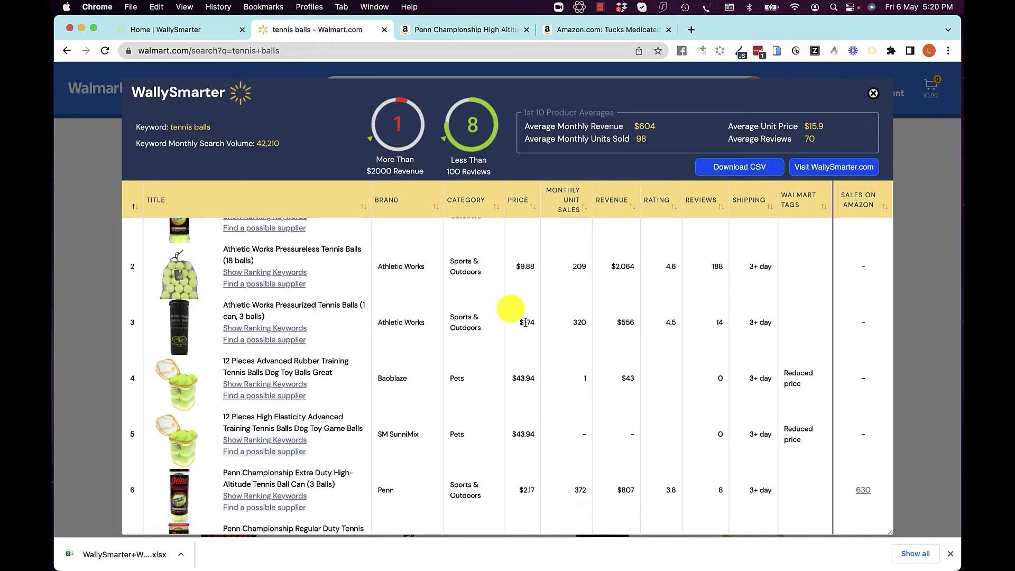
scroll(390, 322, up, 2)
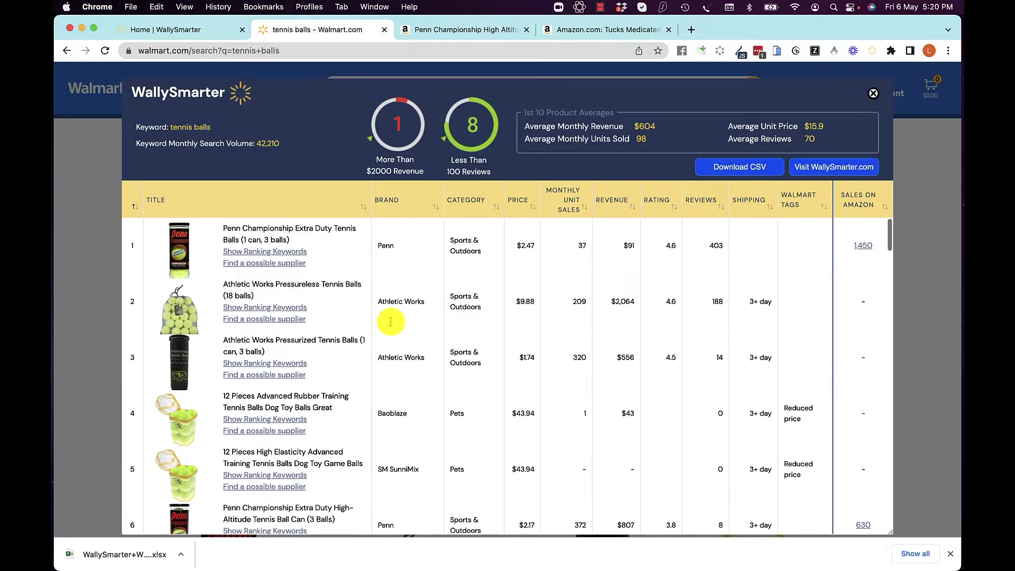
Step: Find a possible supplier for the Athletic Works Pressureless Tennis Balls (18 balls), browse the Alibaba offers and return to the product table
click(269, 319)
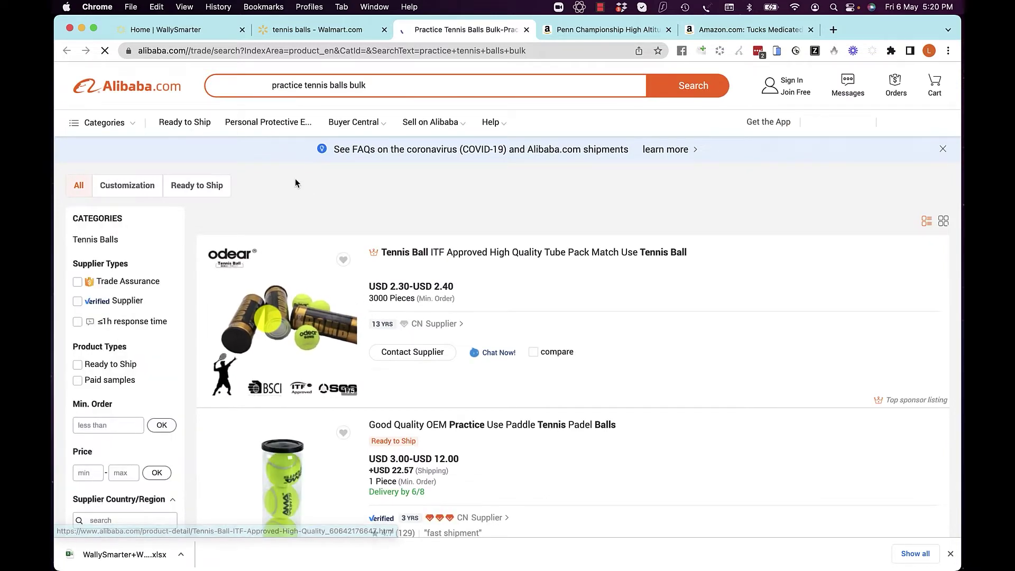
scroll(374, 283, down, 5)
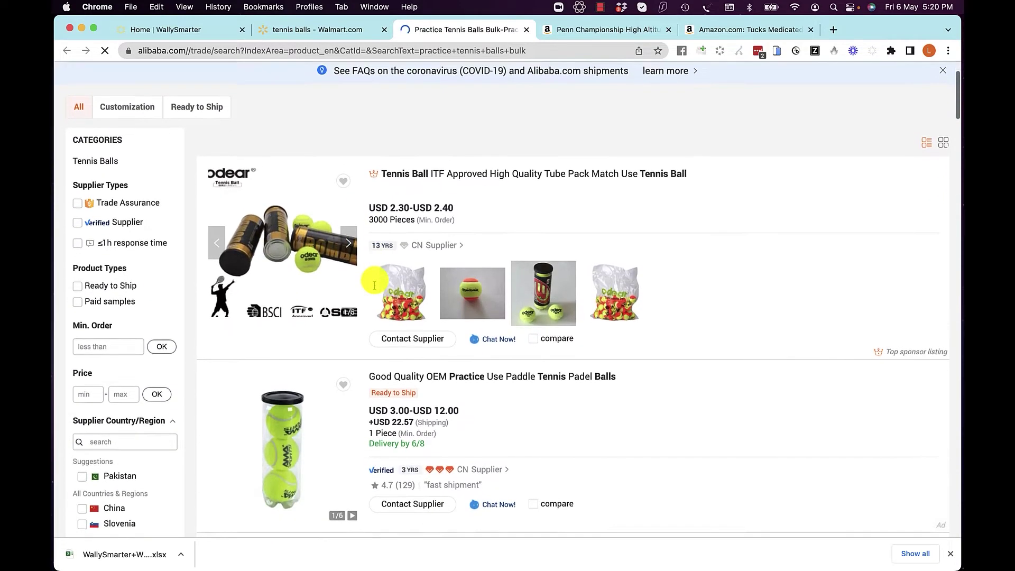
scroll(402, 302, down, 10)
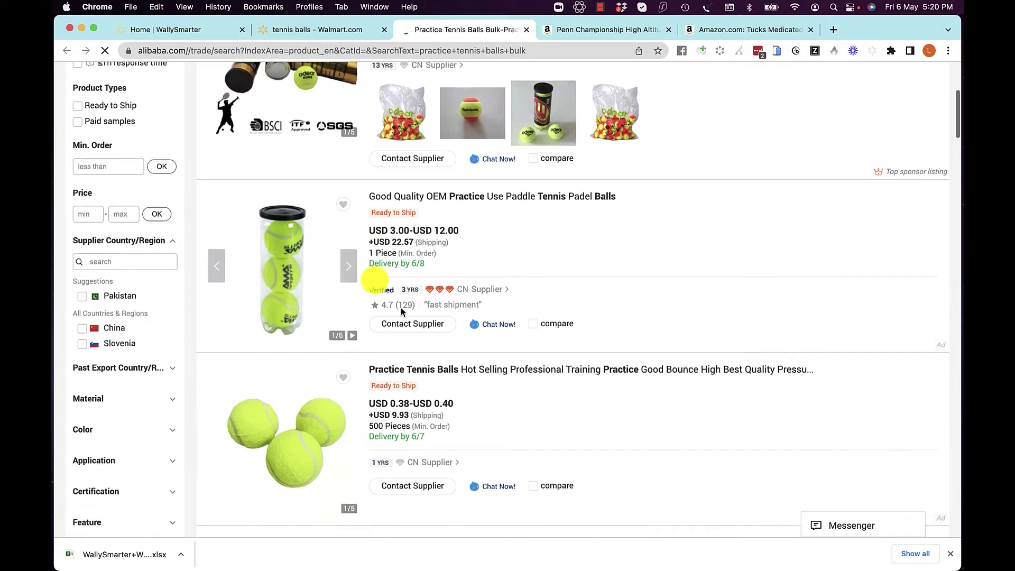
scroll(402, 312, down, 8)
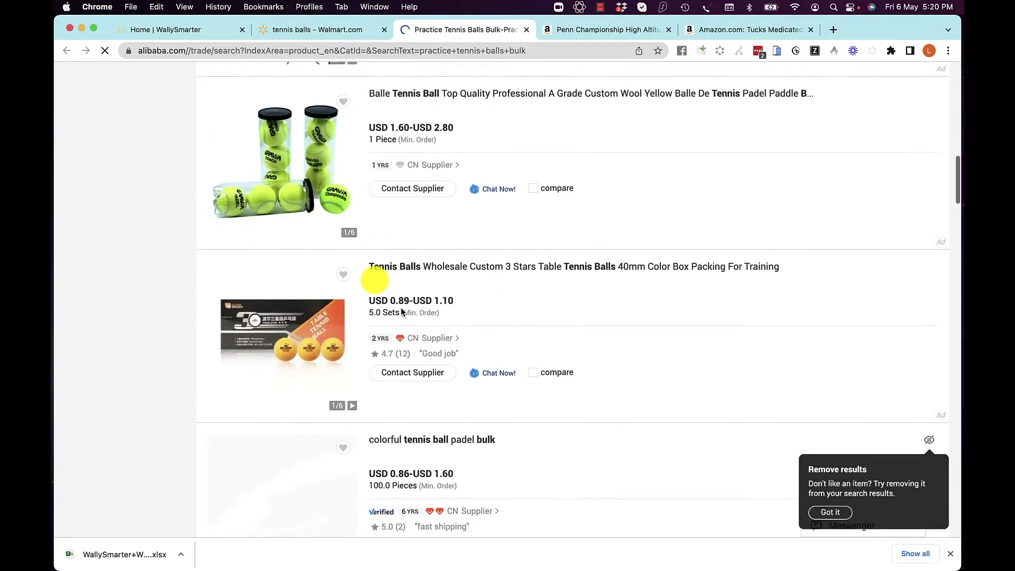
click(321, 31)
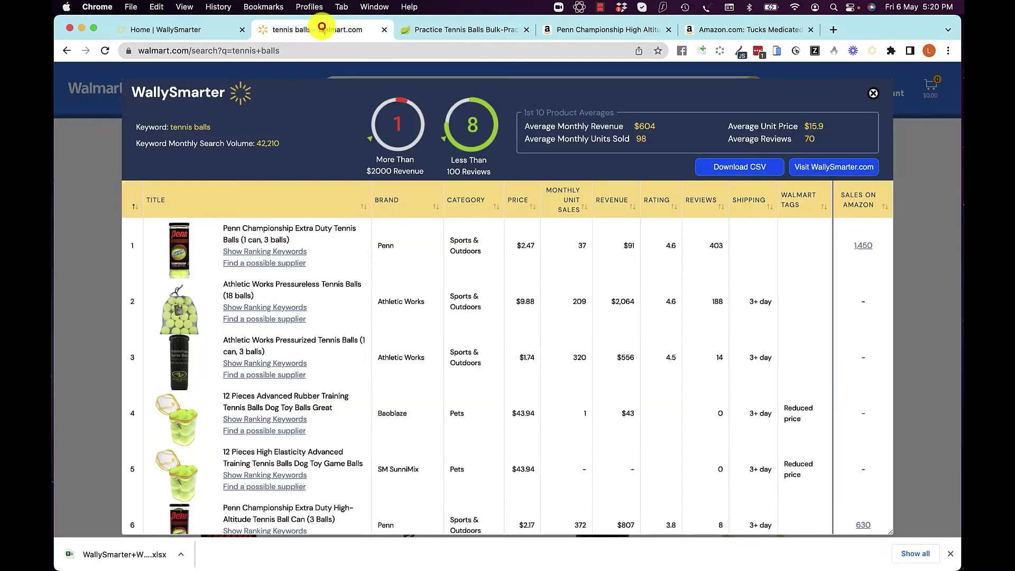
Step: Show the ranking keywords of the Penn Championship Extra Duty Tennis Balls (1 can, 3 balls) and look through the keyword list
click(268, 253)
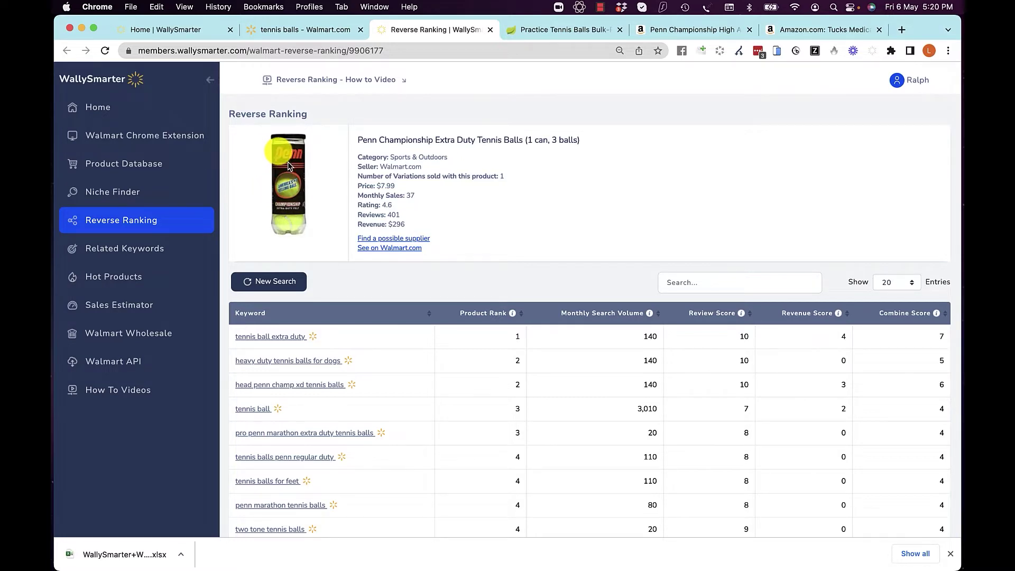
scroll(320, 391, down, 5)
scroll(320, 388, down, 5)
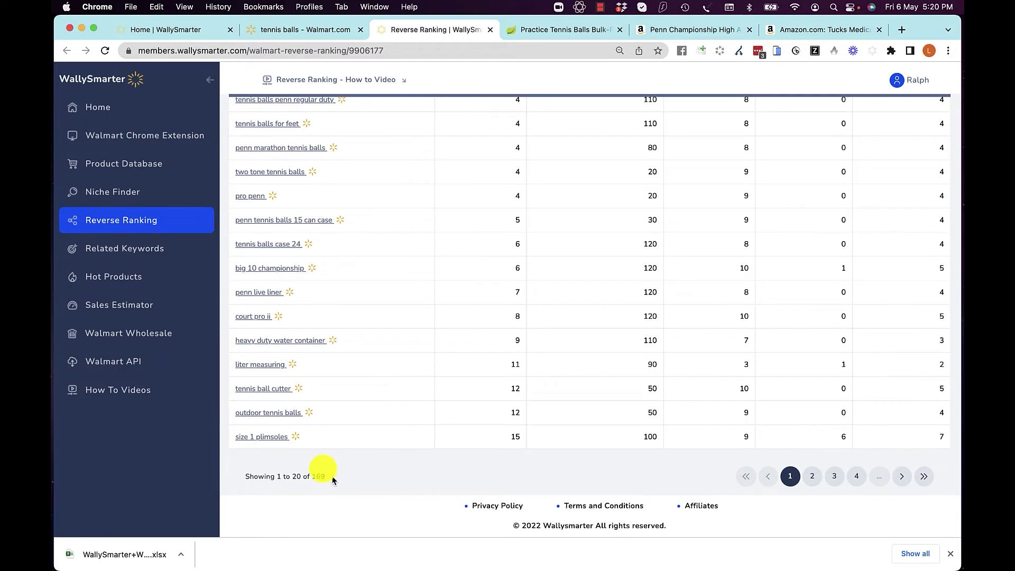
scroll(343, 306, up, 5)
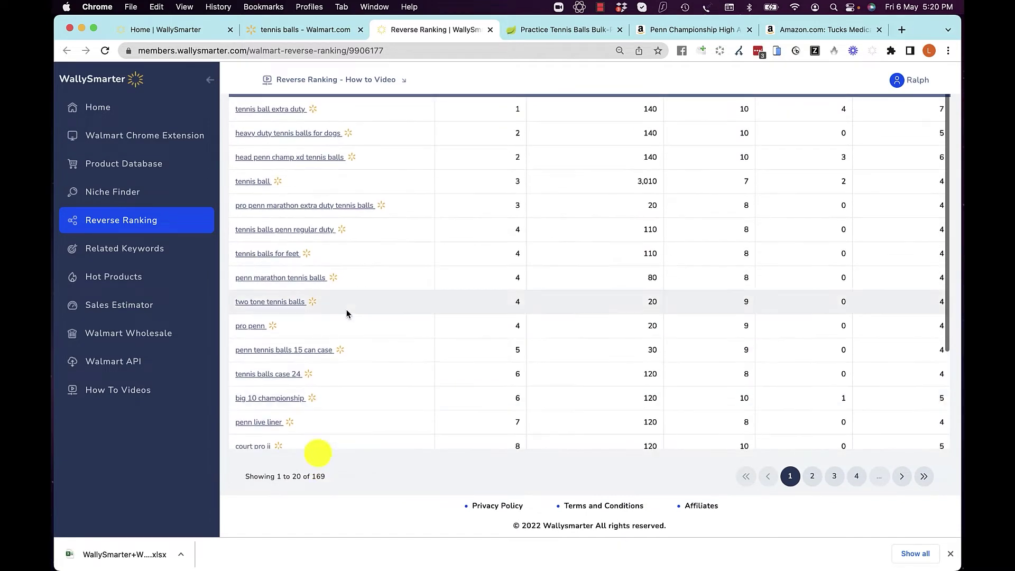
Step: Go to WallySmarter's Product Database and show the products that match the First Timer preset
click(186, 32)
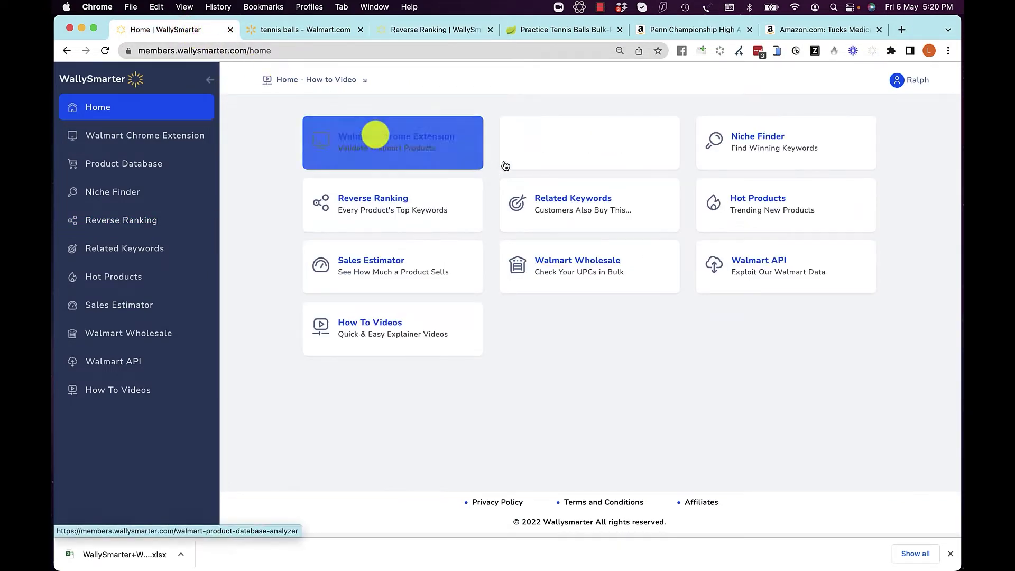
click(612, 150)
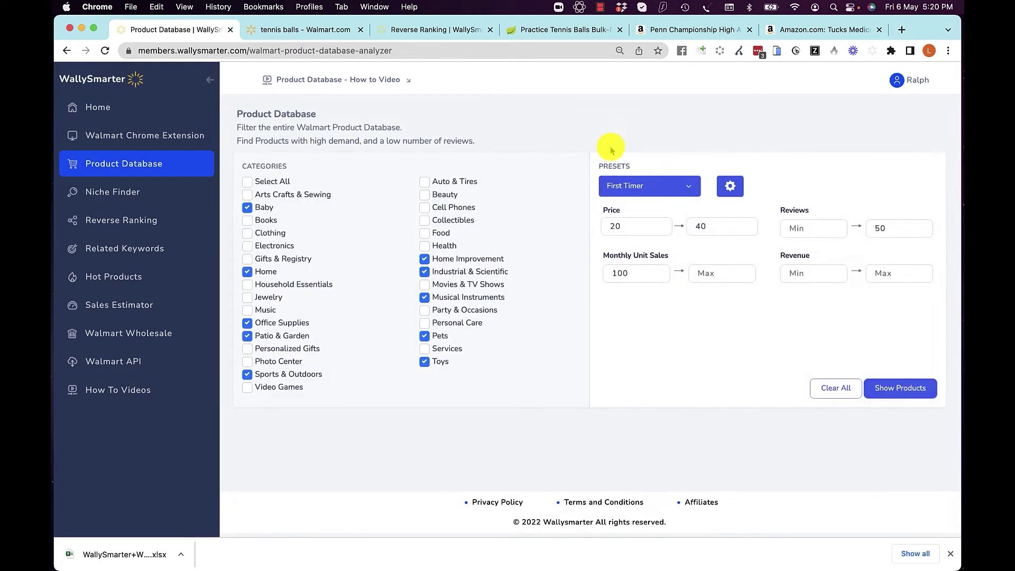
click(688, 191)
click(688, 187)
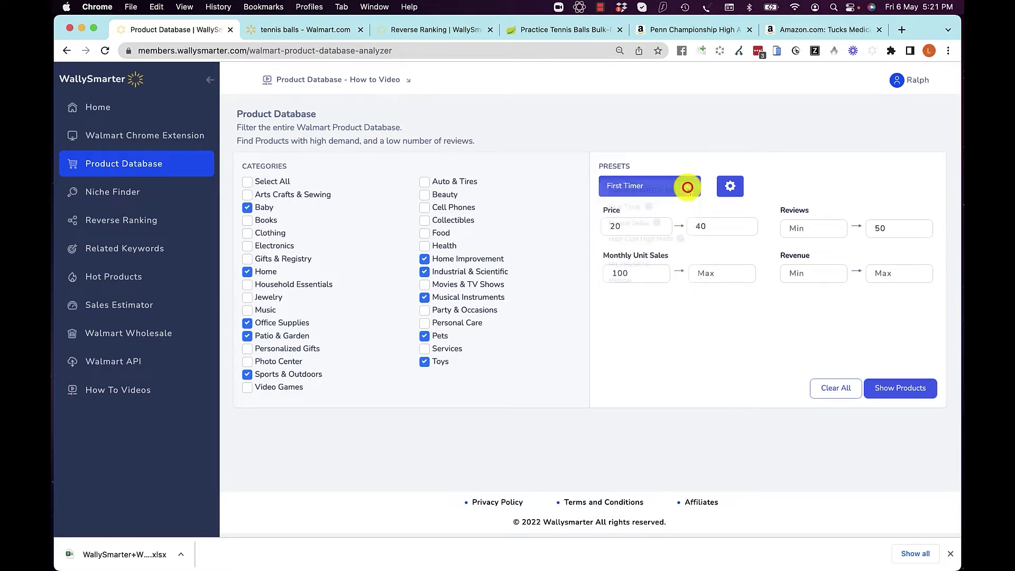
click(895, 387)
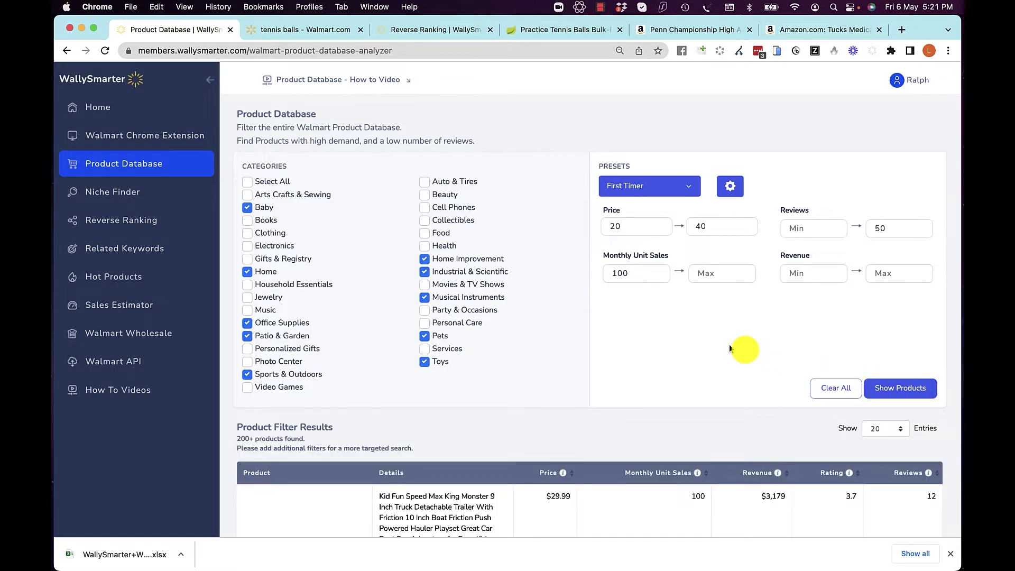
Step: Examine the filtered products' price, sales, revenue and supplier links, and look at the available preset choices
scroll(730, 347, down, 5)
scroll(729, 349, down, 5)
scroll(730, 349, down, 5)
scroll(729, 349, up, 10)
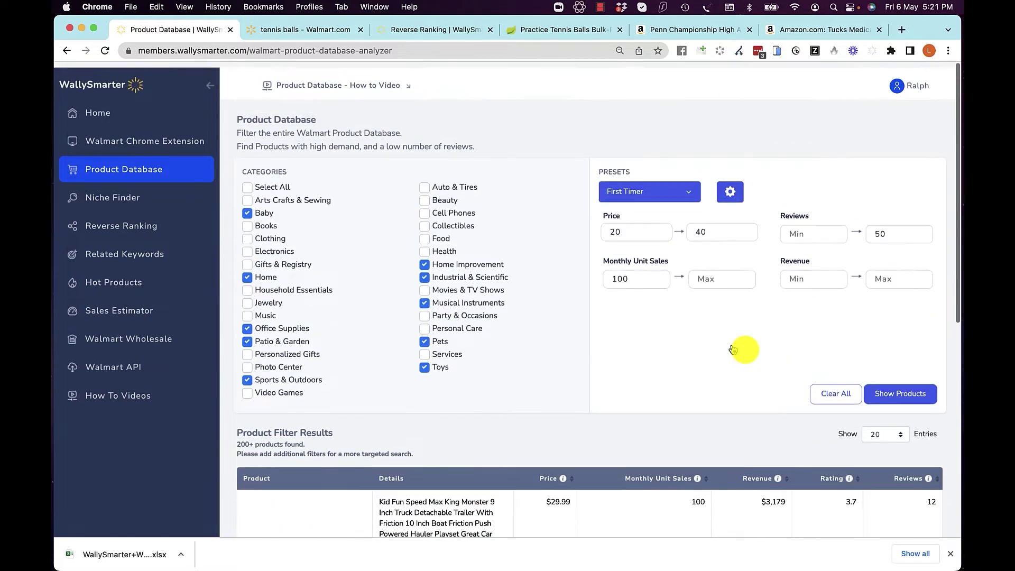
click(688, 187)
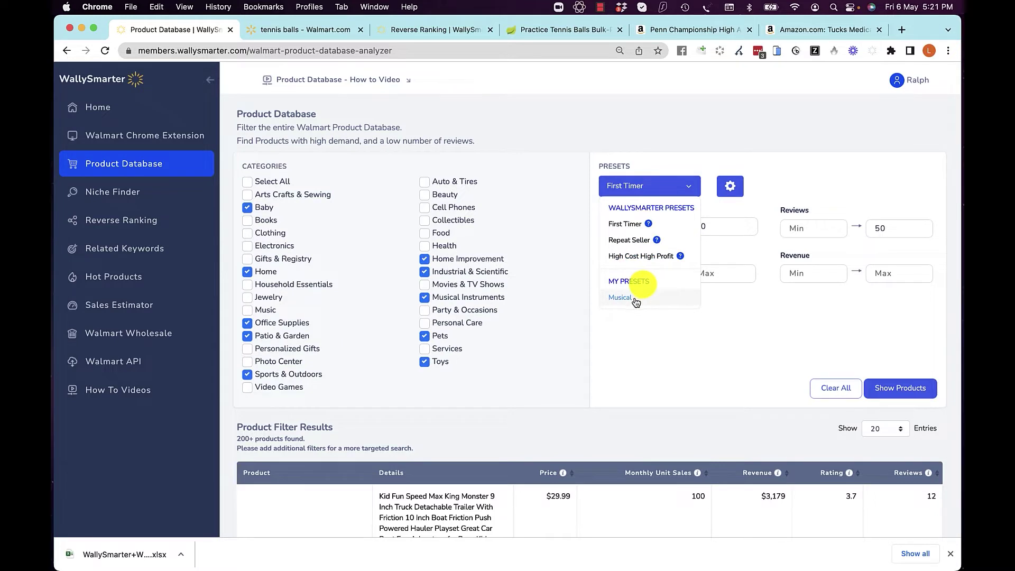
click(680, 332)
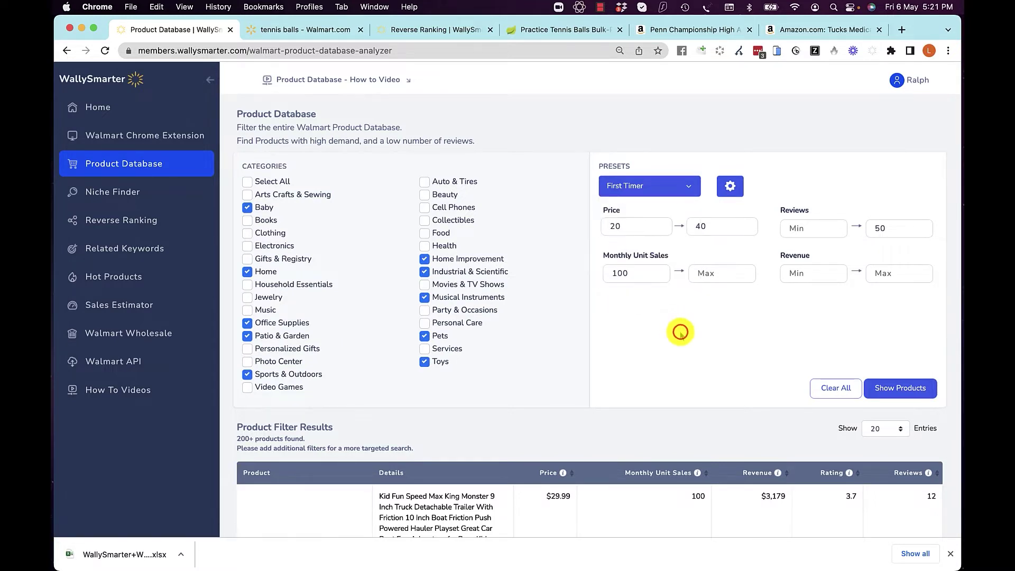
scroll(677, 334, down, 3)
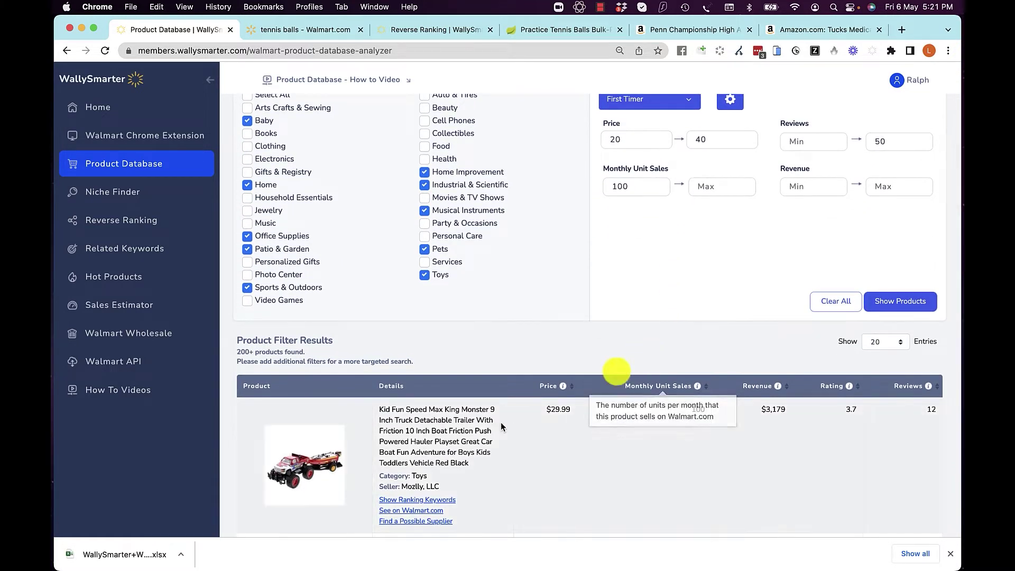
scroll(526, 423, down, 3)
scroll(476, 423, up, 3)
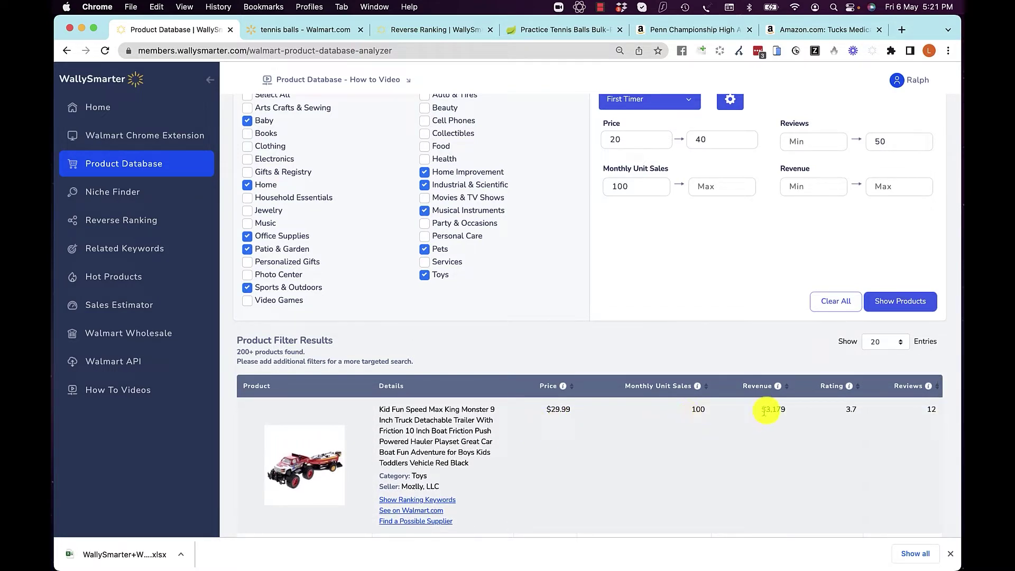
scroll(531, 460, down, 1)
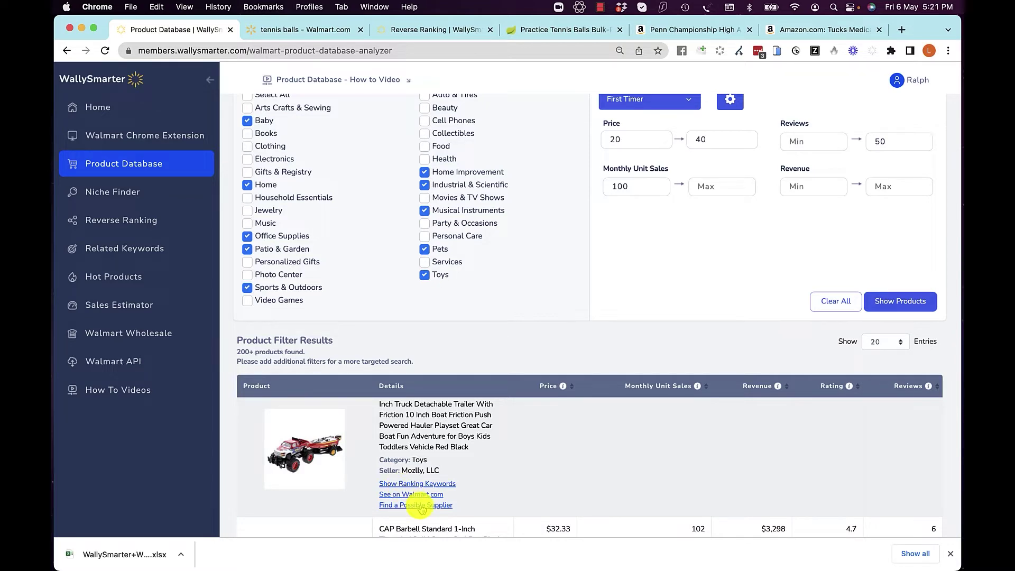
Step: Go to the Niche Finder and show the keywords that match the First Timer preset
click(130, 192)
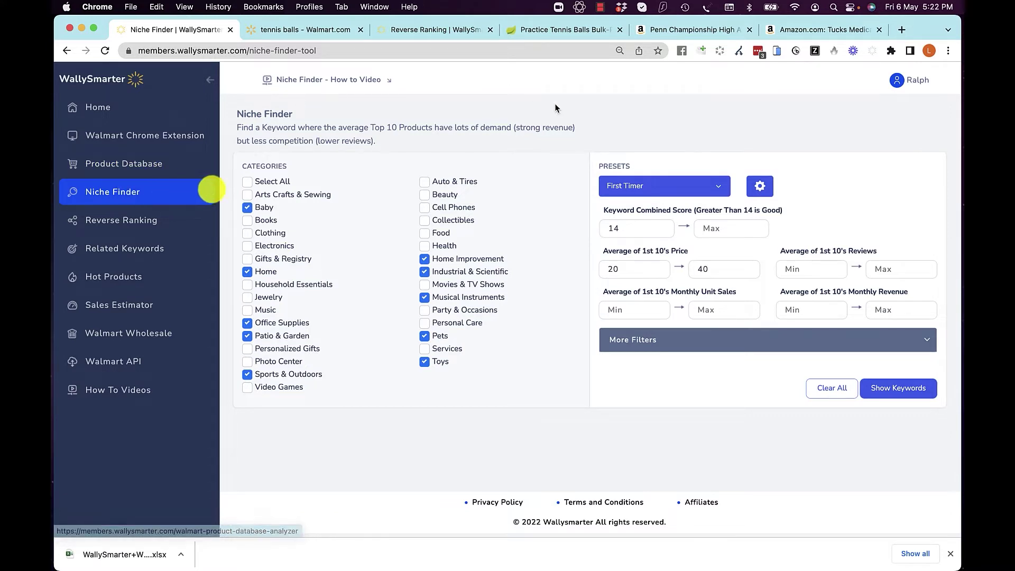
click(683, 189)
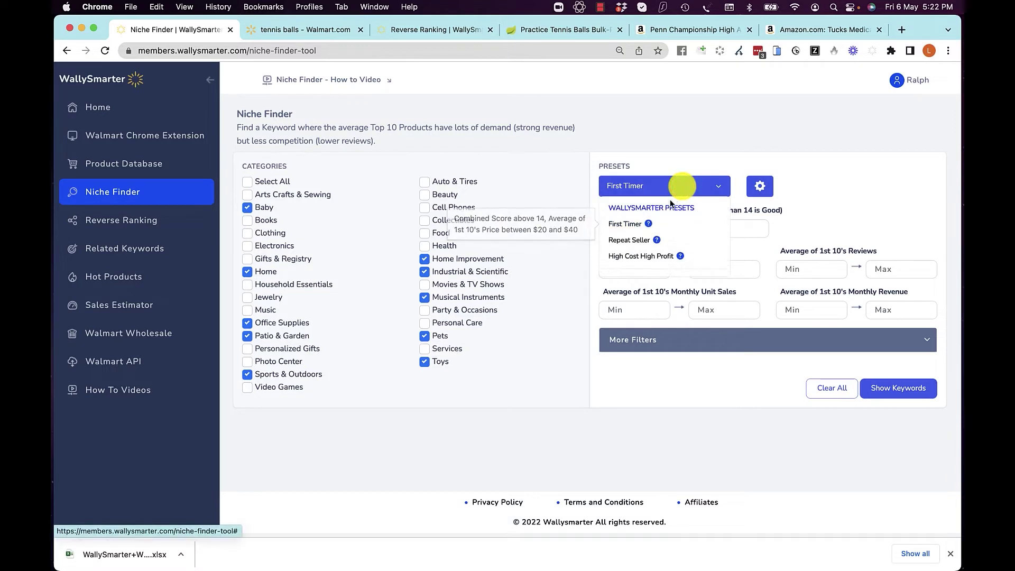
click(902, 386)
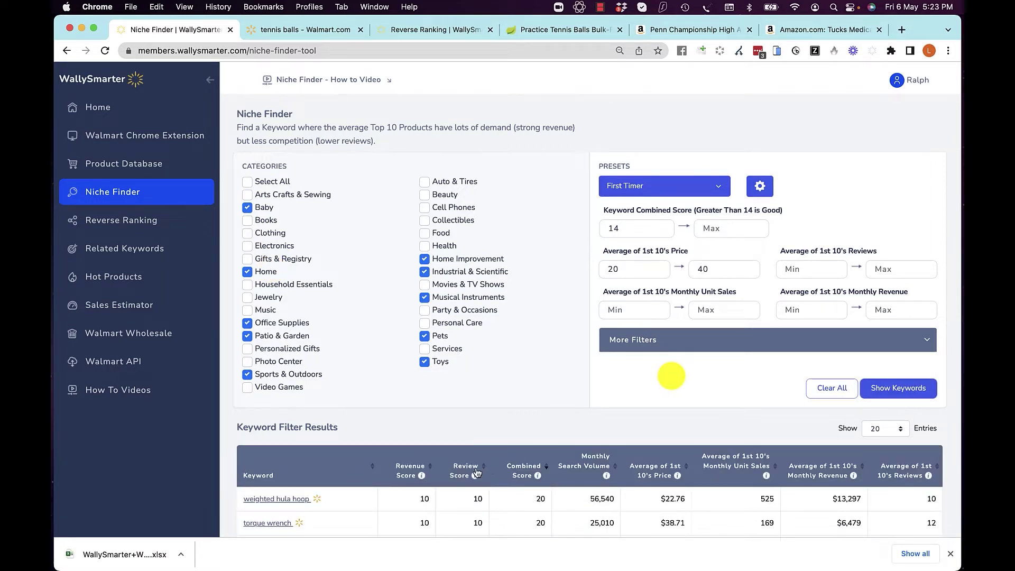
Step: Examine the Niche Finder keyword results, then check the "weighted hula hoop" keyword's product listings on Walmart.com
mouse_move(422, 478)
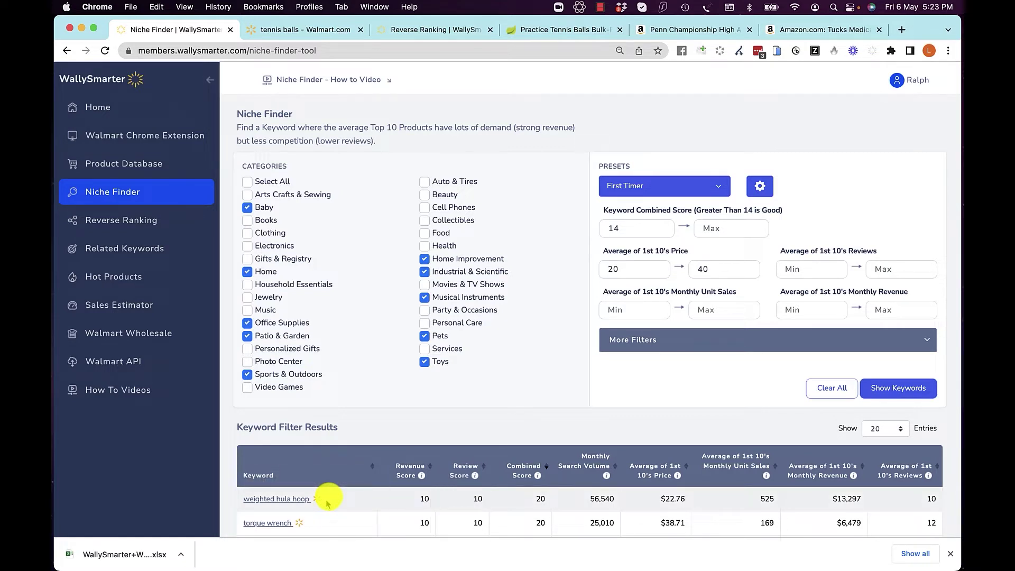
mouse_move(637, 275)
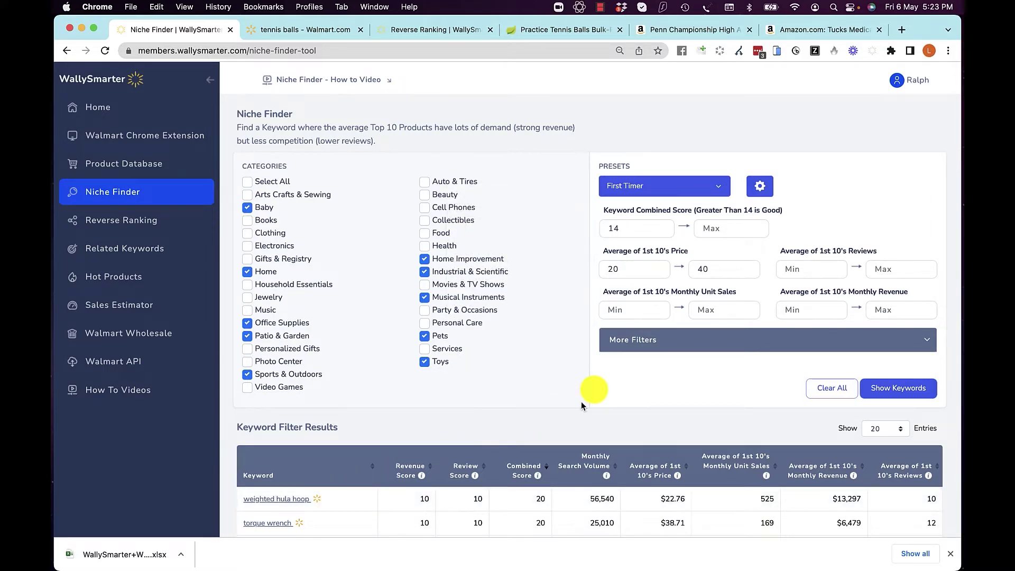
scroll(582, 405, down, 1)
scroll(581, 401, down, 1)
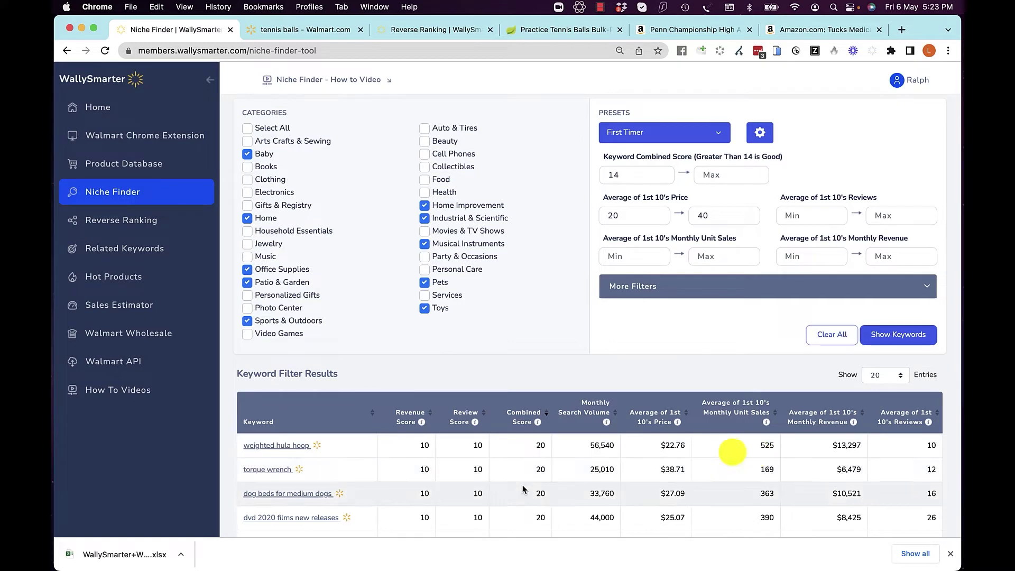
click(317, 448)
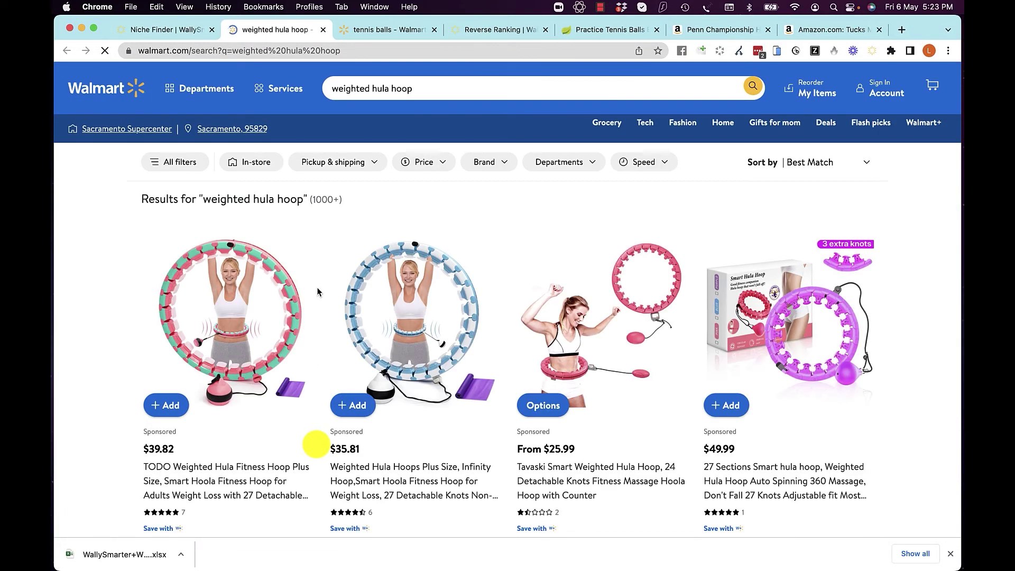
scroll(420, 347, down, 10)
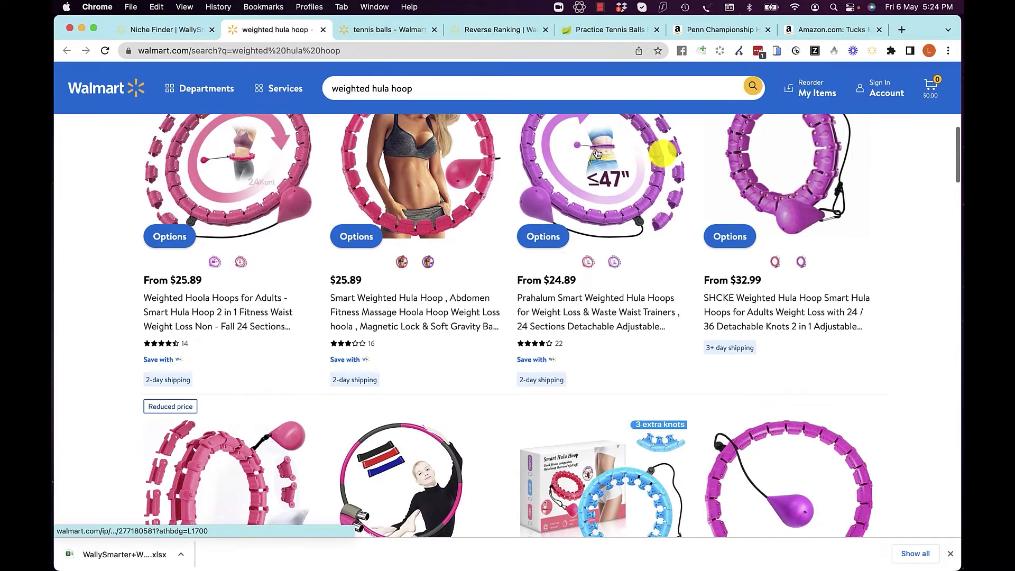
Step: Go to WallySmarter's Reverse Ranking tool, and copy the URL of Walmart's pink Smart Weighted Hula Hoop priced at $25.89
click(171, 31)
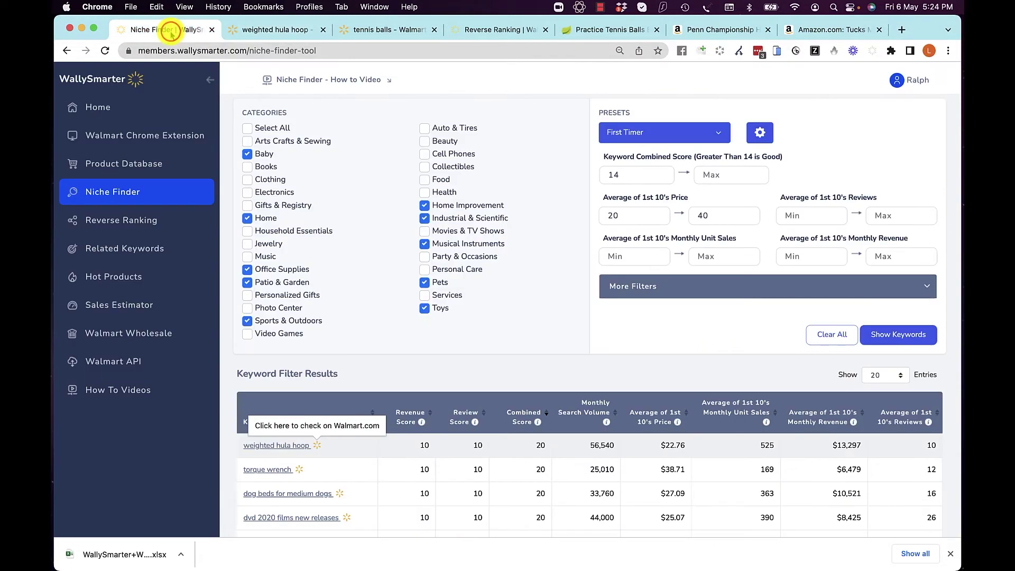
click(127, 219)
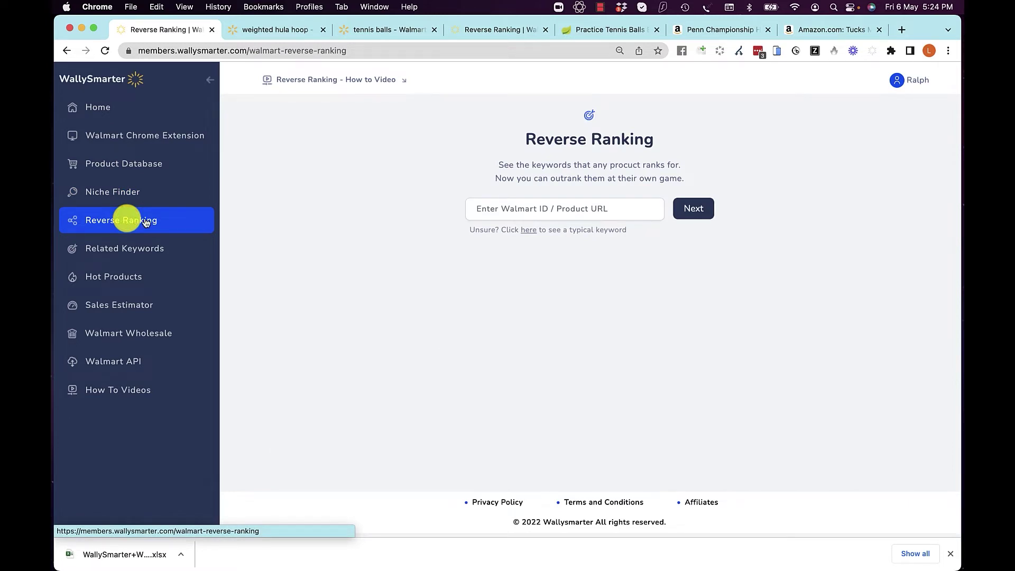
click(296, 28)
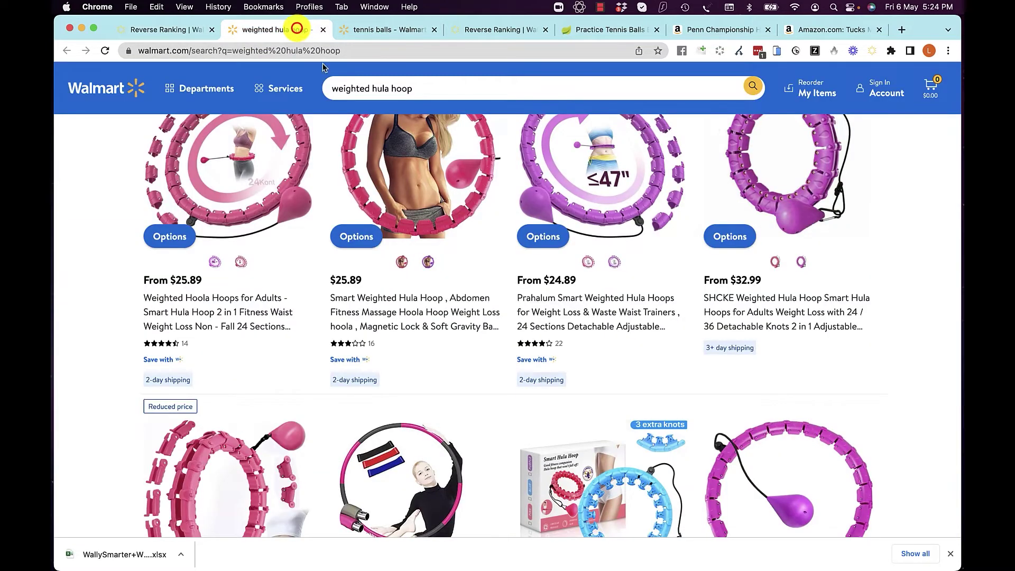
click(419, 191)
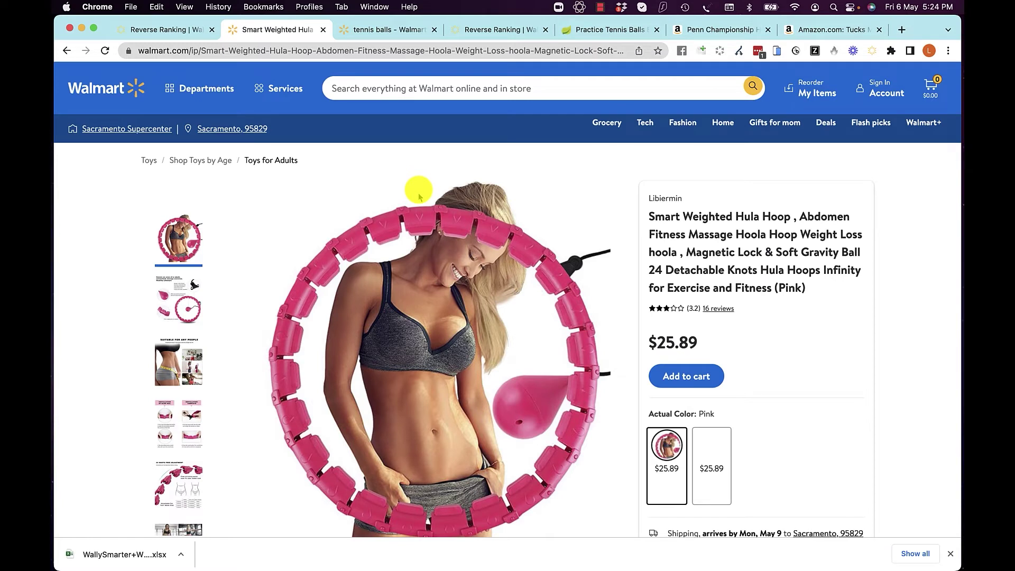
click(412, 50)
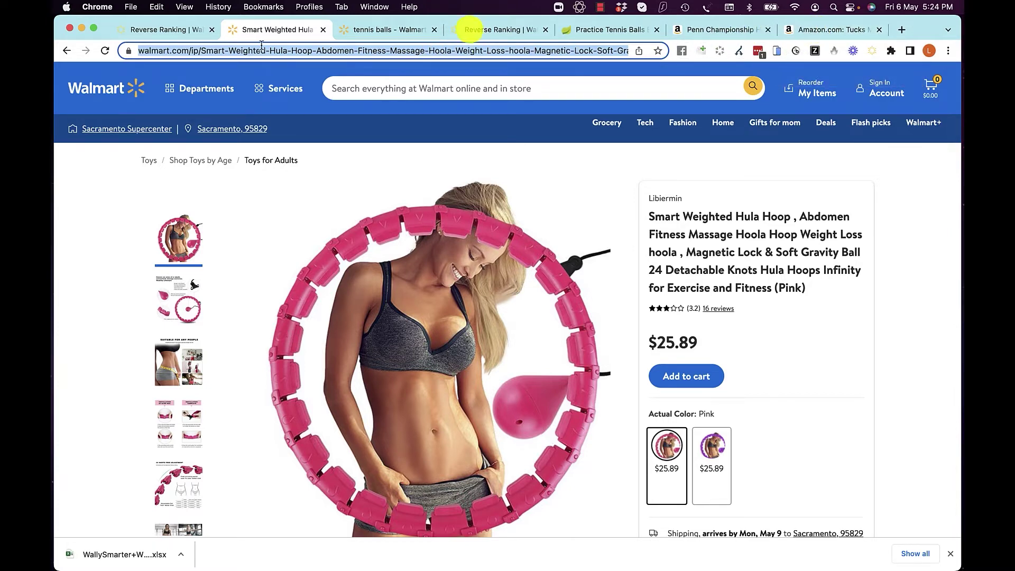
Step: Run a Reverse Ranking lookup in WallySmarter with the copied hula hoop product URL
click(187, 30)
click(523, 210)
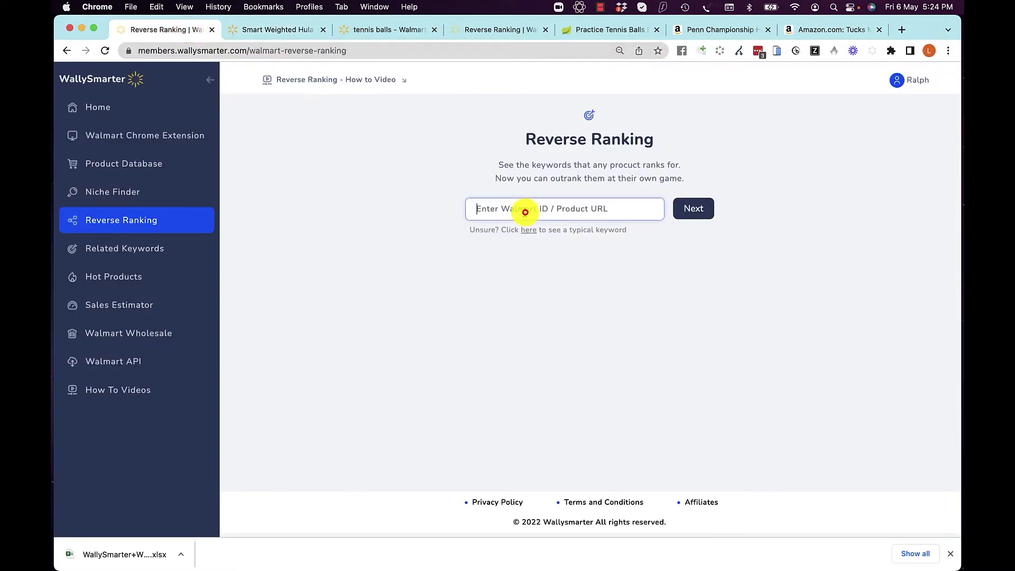
key(super+v)
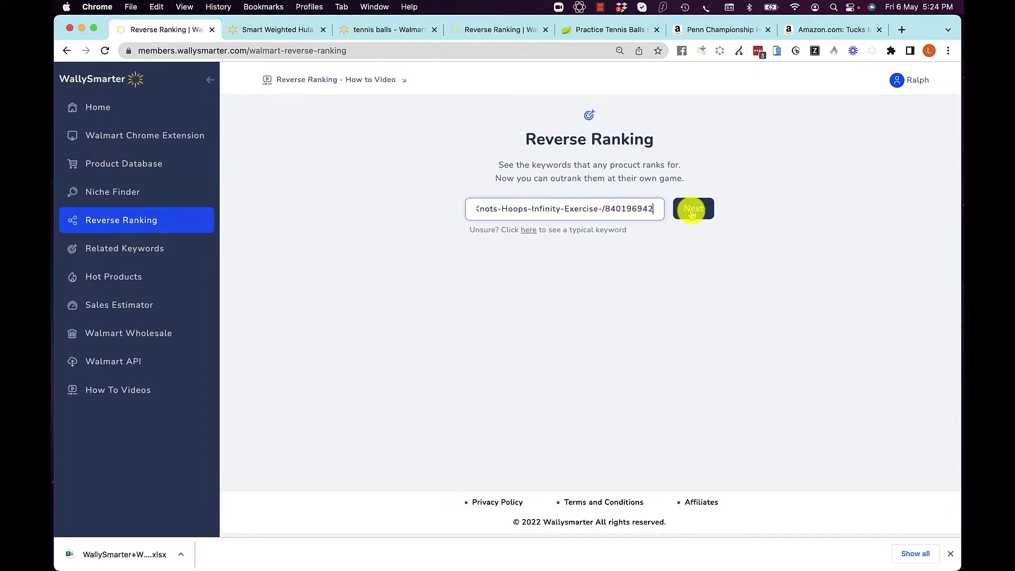
click(691, 210)
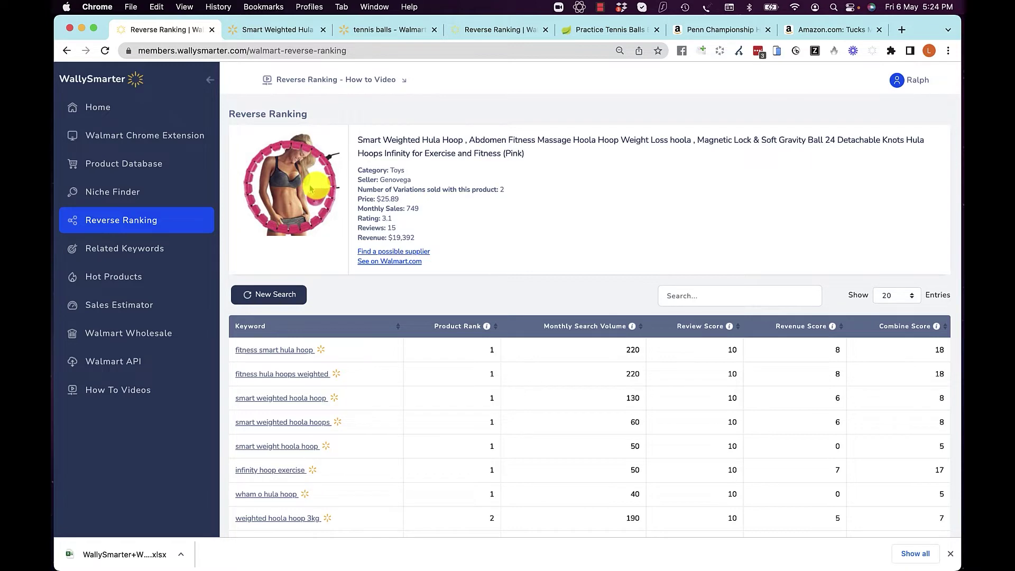
Step: Find a possible supplier for the Smart Weighted Hula Hoop and look through the Alibaba offers
click(378, 192)
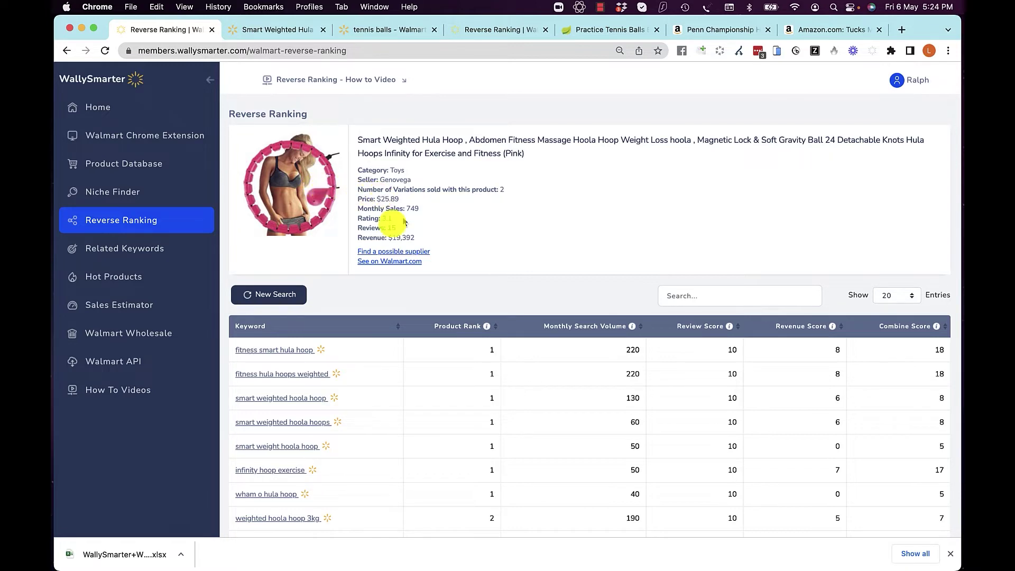
click(405, 252)
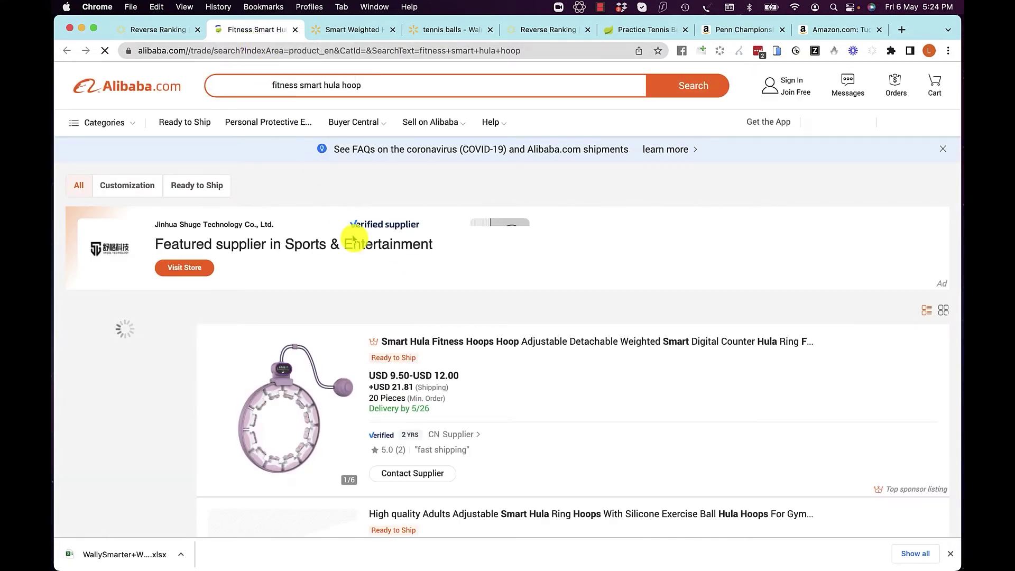
scroll(370, 254, down, 10)
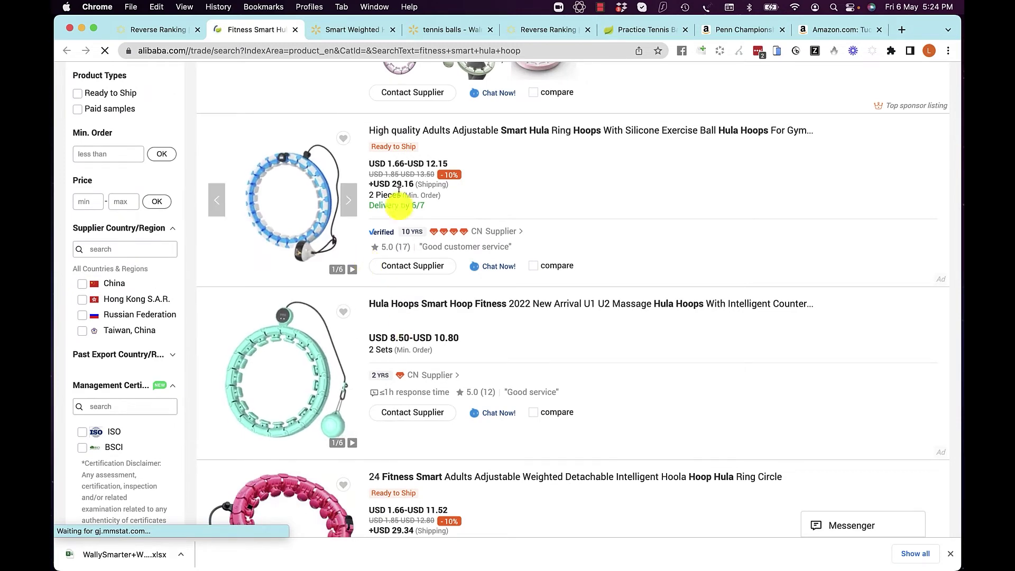
Step: Return to WallySmarter's Reverse Ranking results and look through the hula hoop's keyword list
click(176, 32)
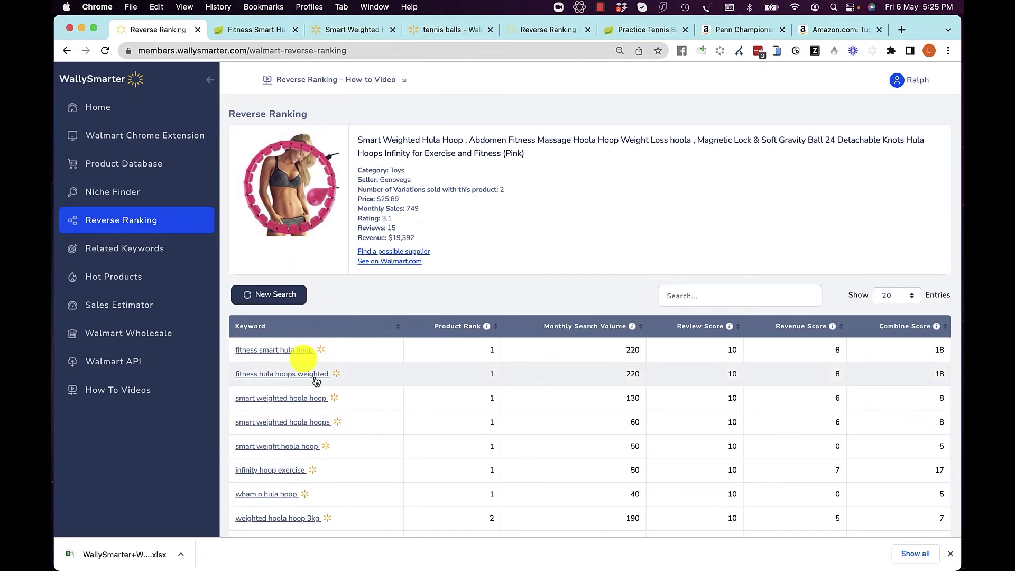
scroll(362, 388, down, 6)
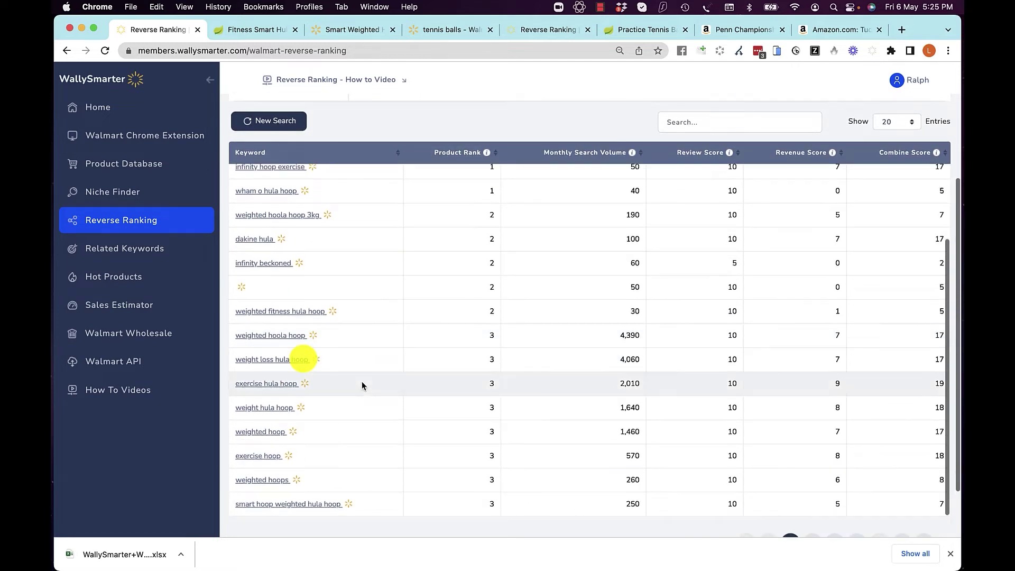
scroll(368, 403, down, 1)
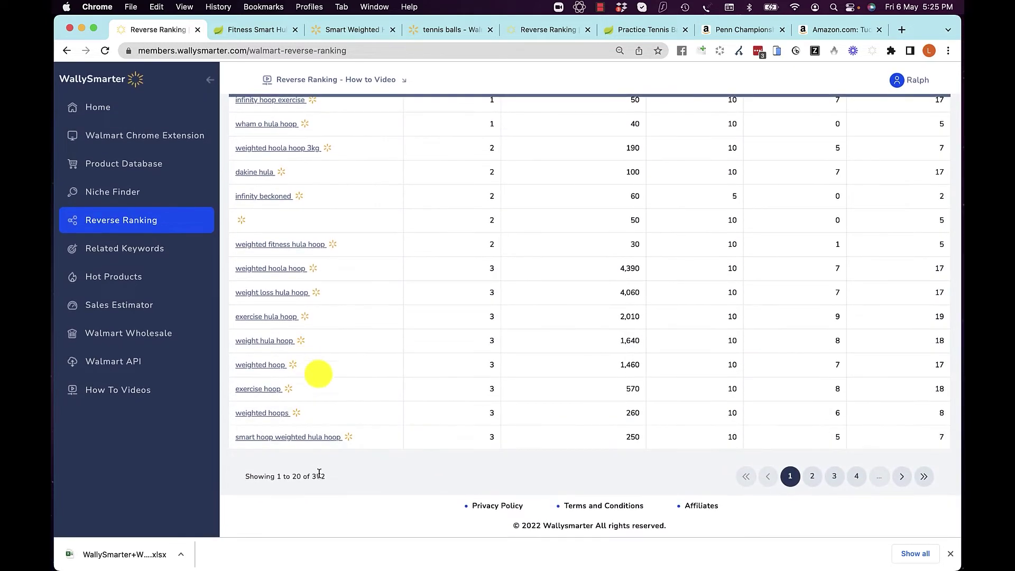
scroll(362, 416, up, 7)
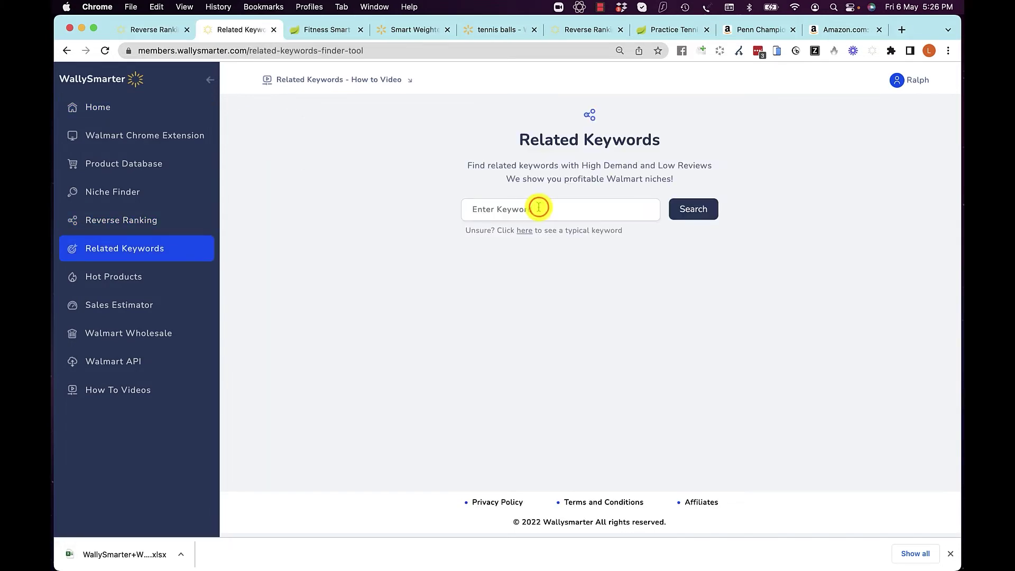
Step: Search Related Keywords for "hula hoop"
click(539, 209)
text(hula hoop)
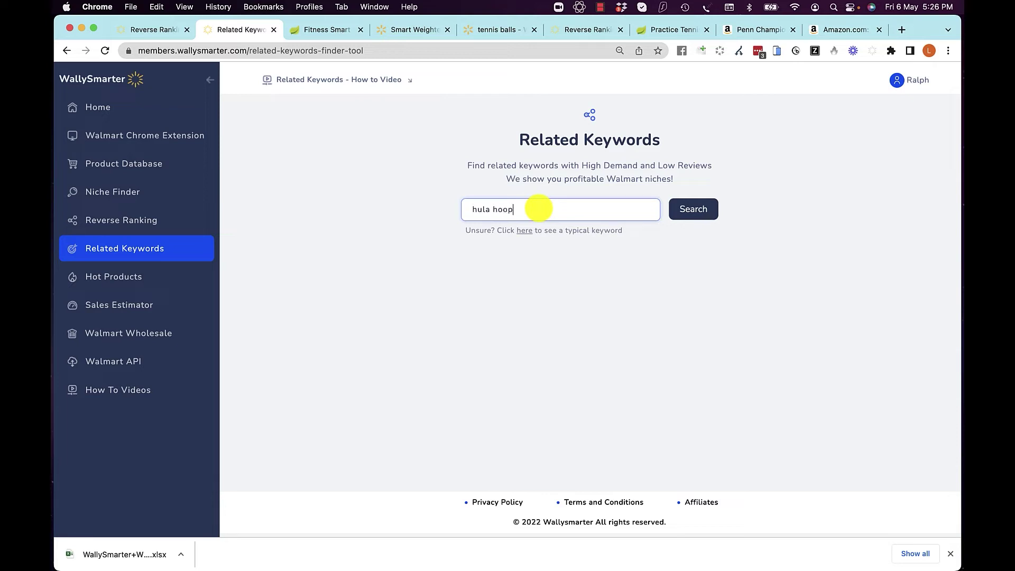
key(Return)
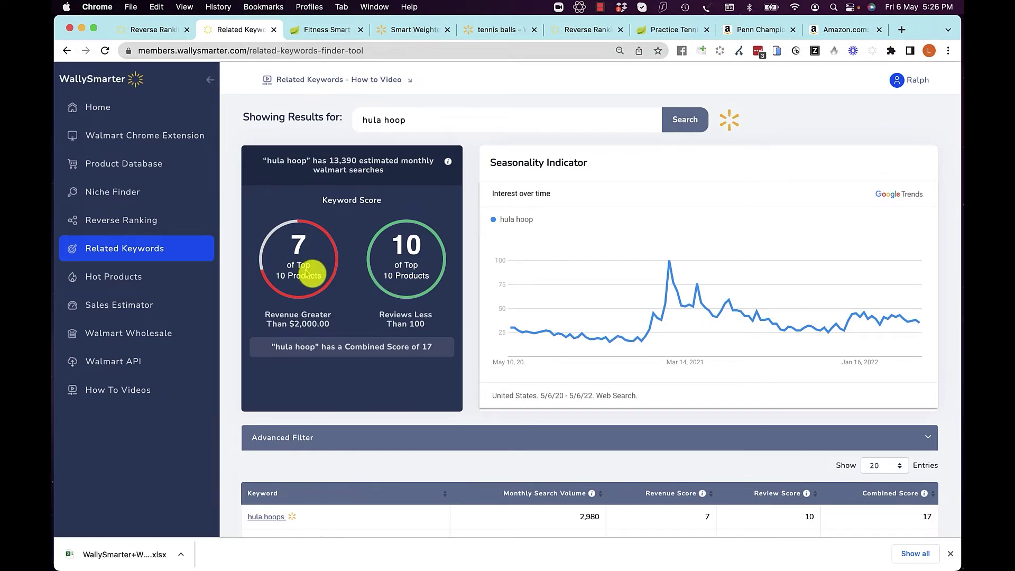
Step: Examine the hula hoop seasonality chart and the related keywords with their search volumes and scores
mouse_move(647, 353)
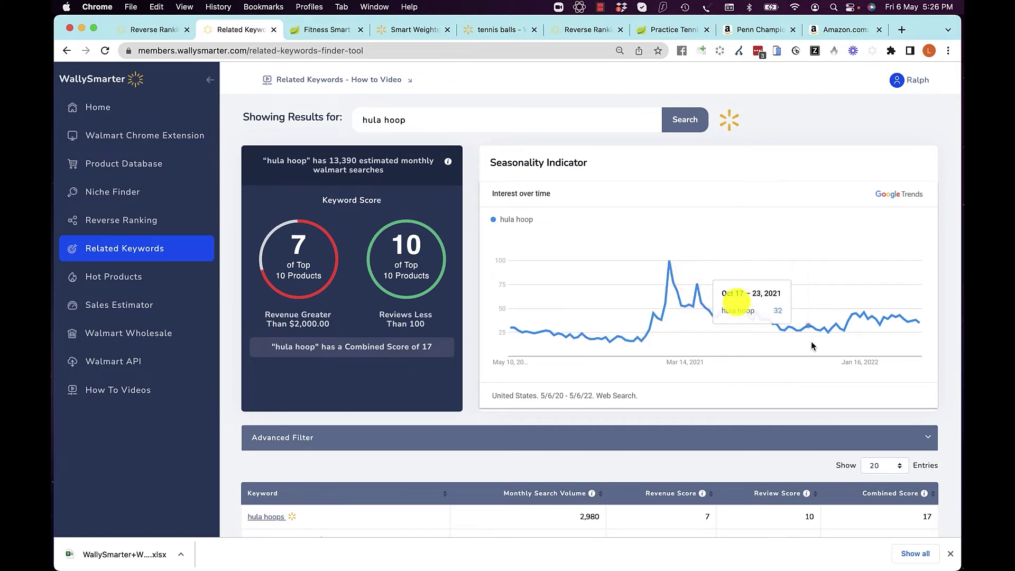
scroll(807, 349, down, 5)
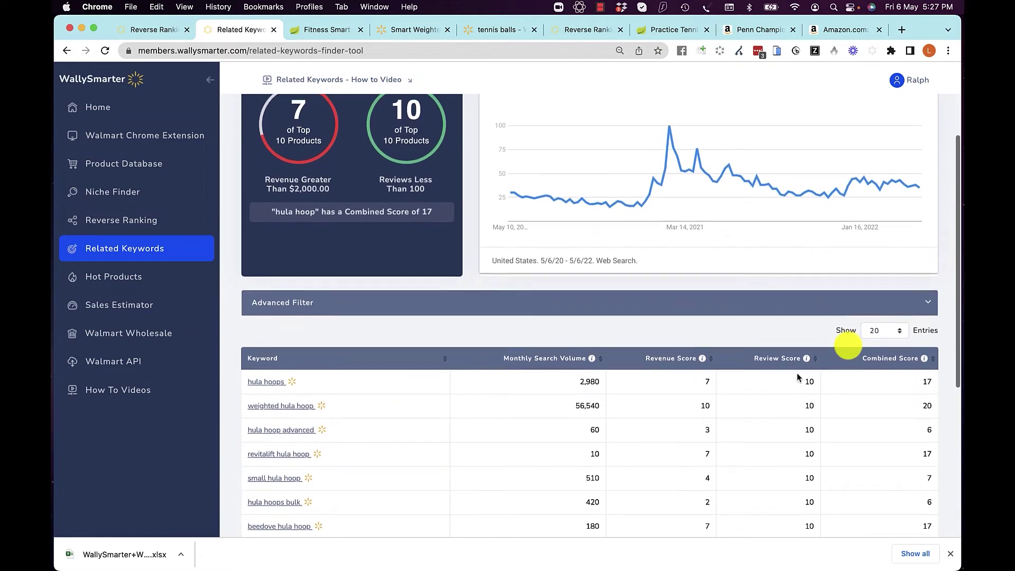
scroll(480, 233, down, 2)
scroll(460, 222, down, 8)
scroll(340, 173, up, 2)
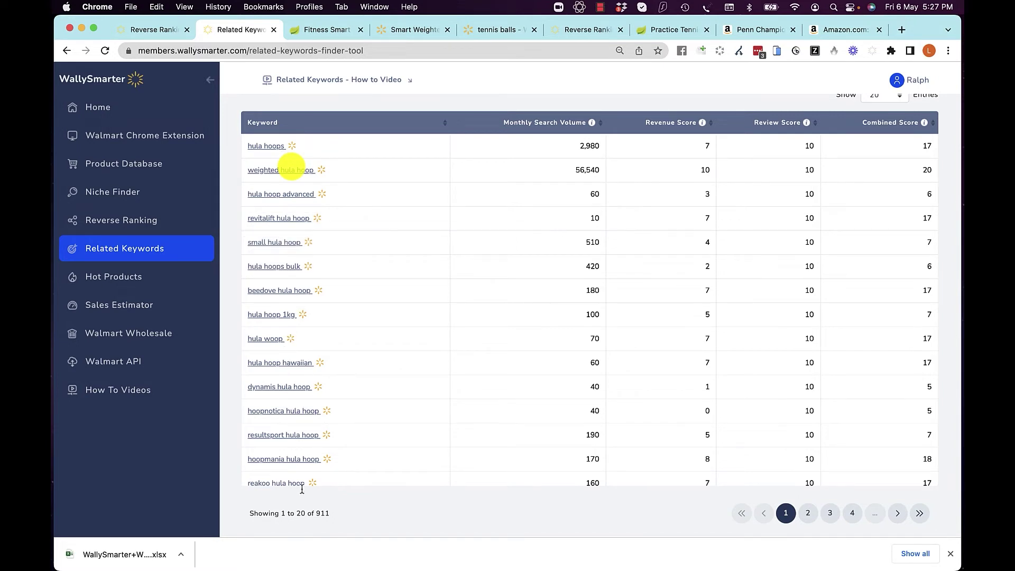
scroll(337, 426, down, 1)
scroll(337, 425, down, 5)
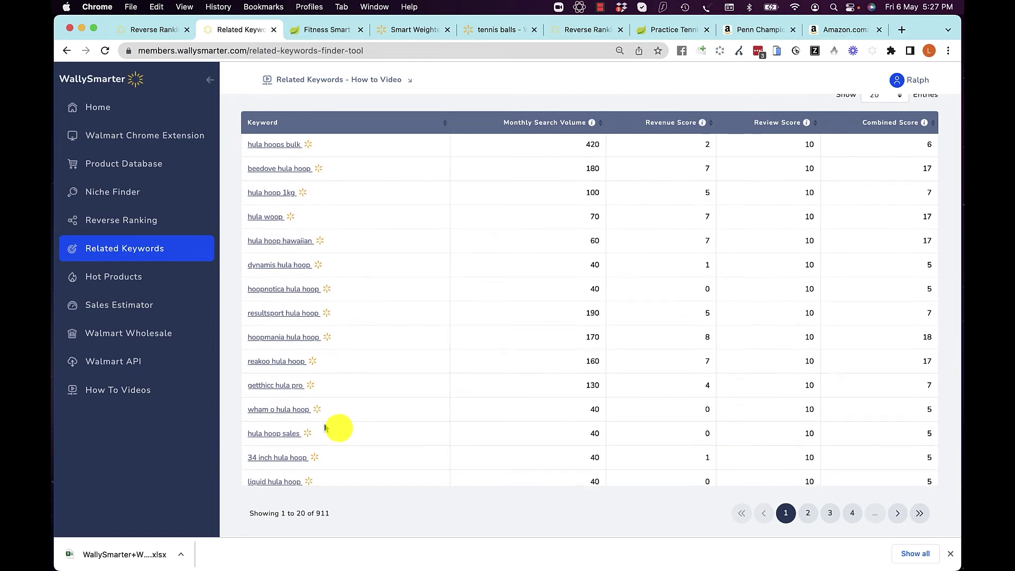
scroll(333, 426, up, 5)
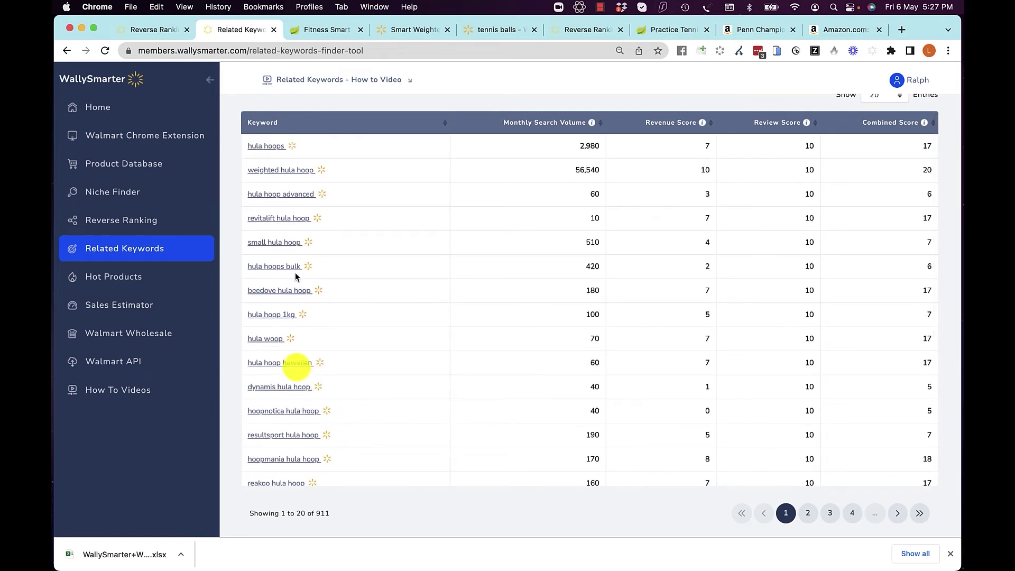
Step: Go to Hot Products and look through the gained keywords of the Star Wars Baby Yoda graphic T-shirt 2-pack
click(113, 275)
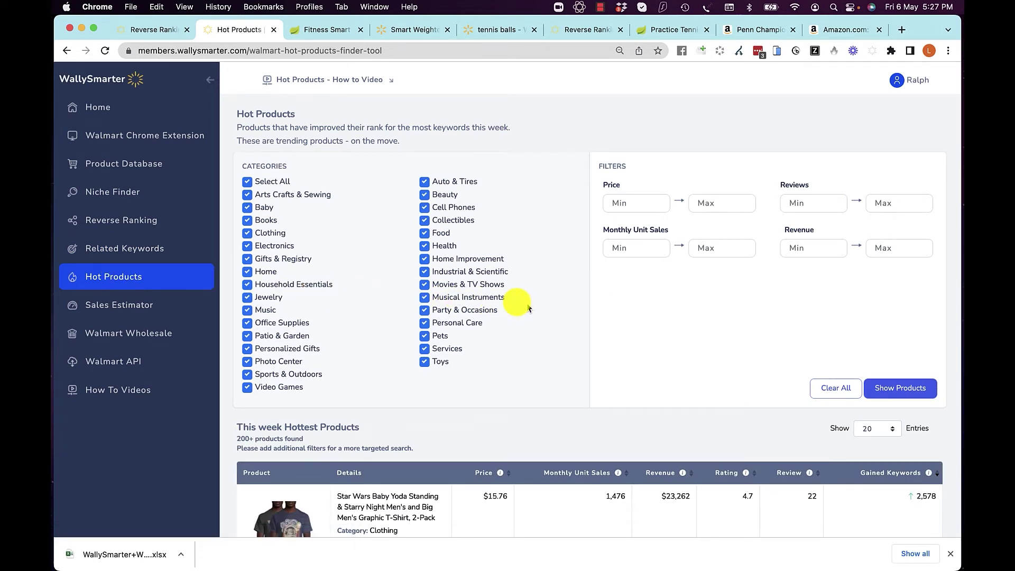
scroll(527, 307, down, 3)
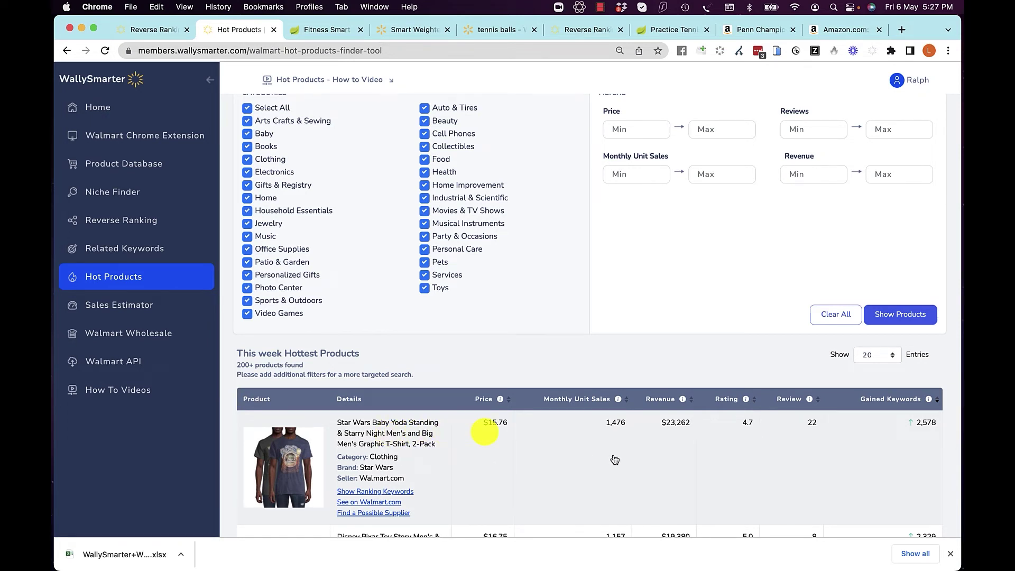
click(923, 426)
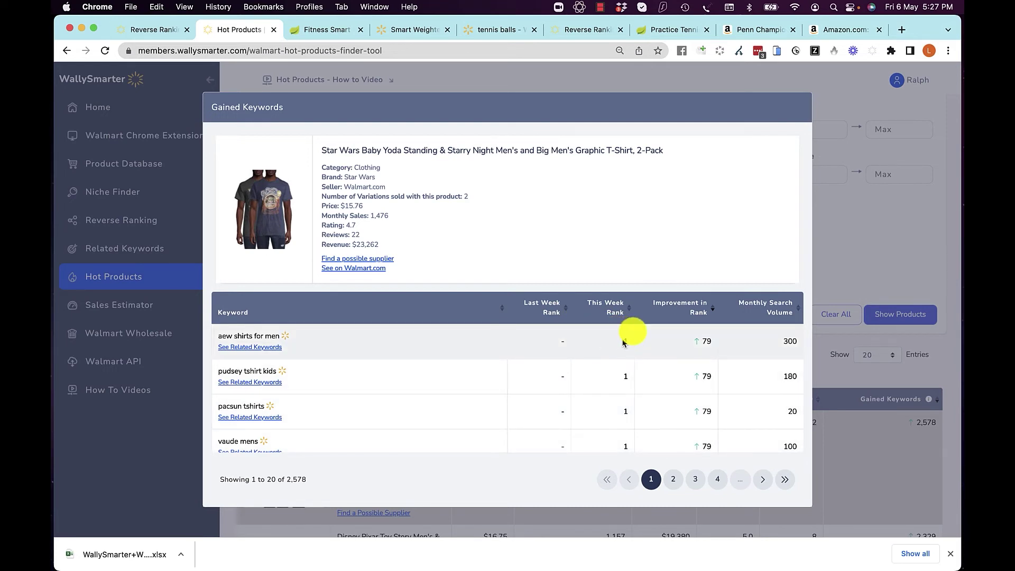
scroll(614, 382, down, 3)
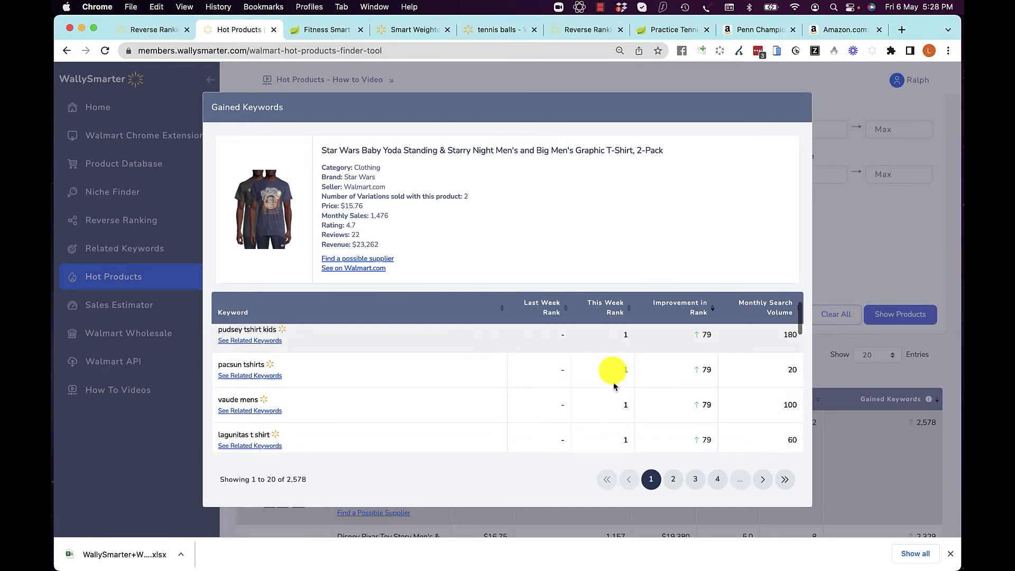
scroll(613, 382, down, 1)
scroll(614, 381, up, 3)
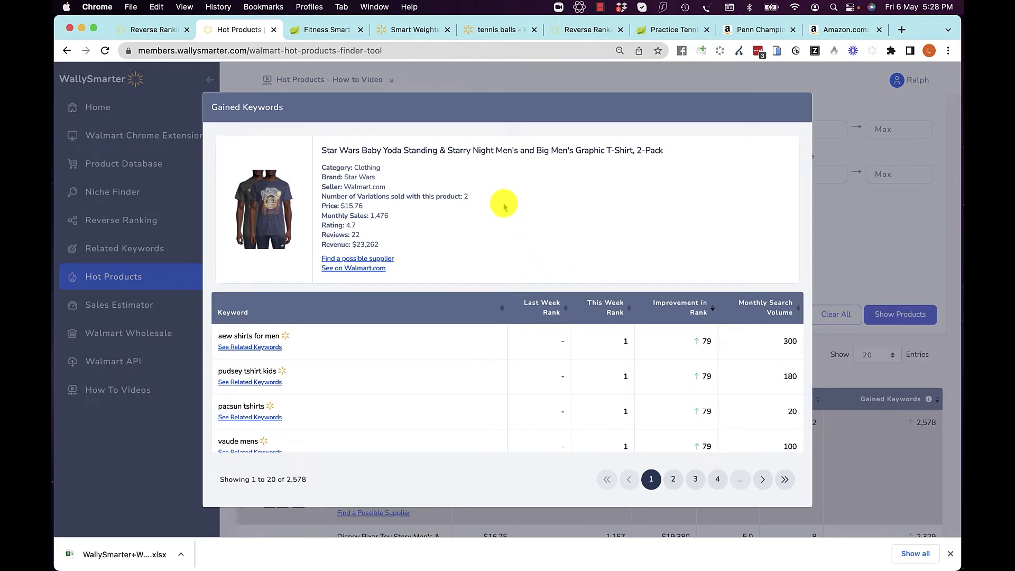
click(870, 218)
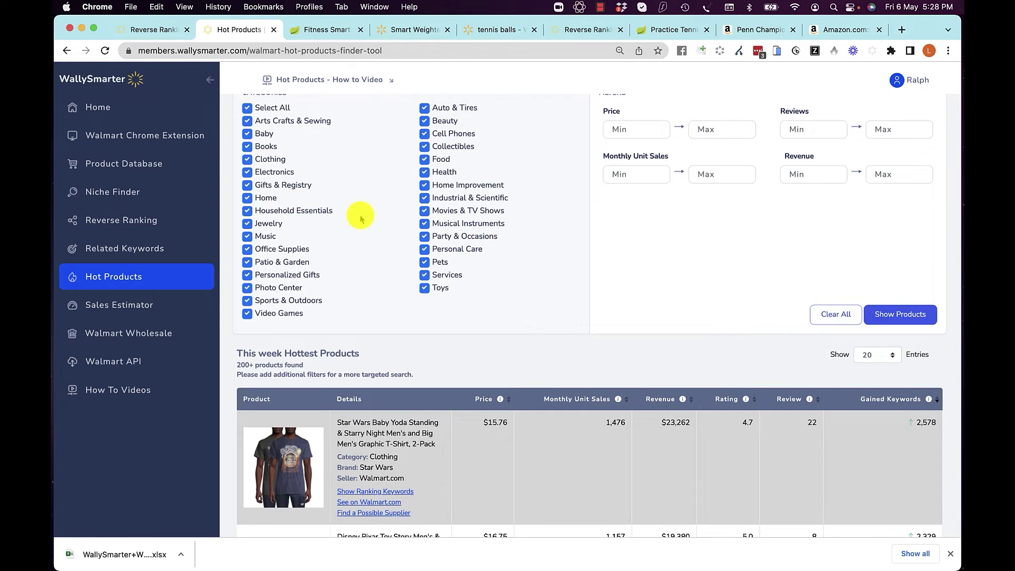
Step: Look up the monthly sales of the smart weighted hula hoop in the Sales Estimator using its copied Walmart product URL
click(108, 306)
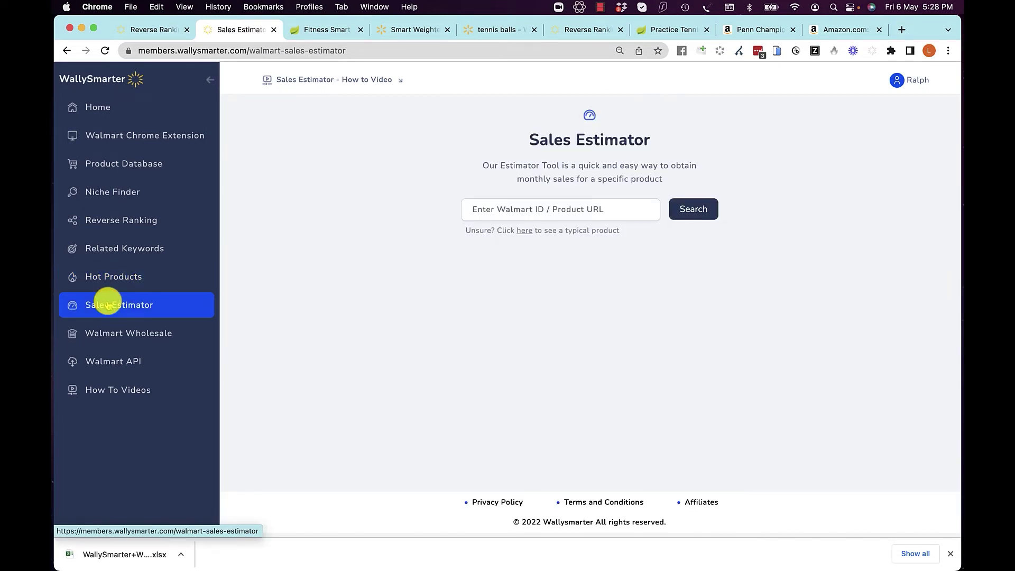
click(511, 209)
right_click(512, 209)
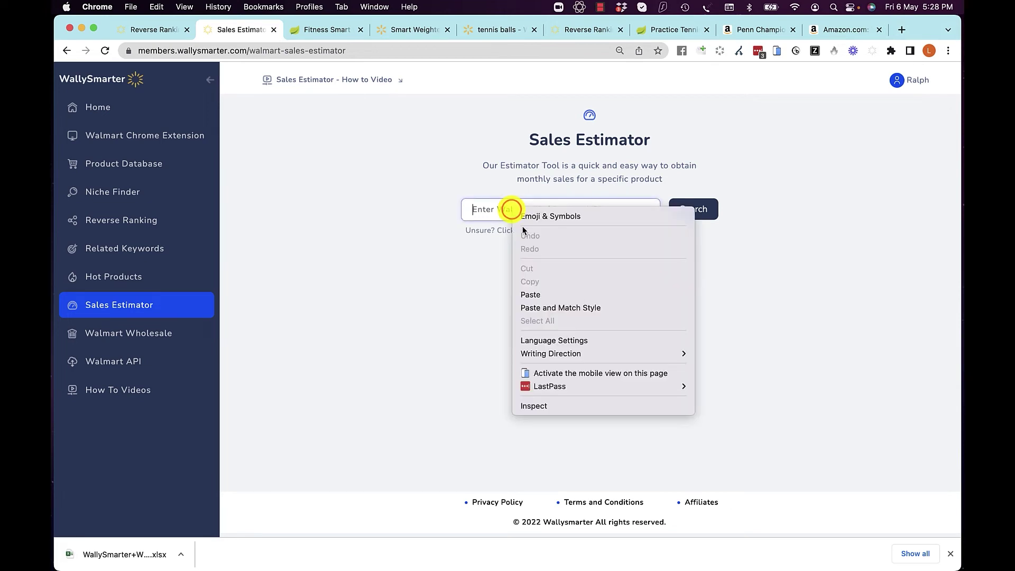
click(530, 294)
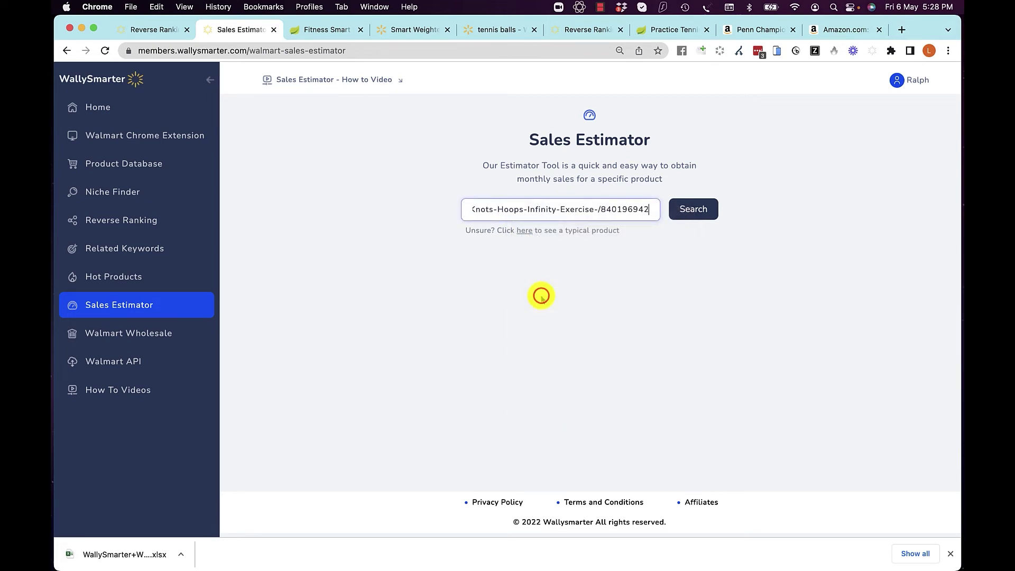
click(693, 209)
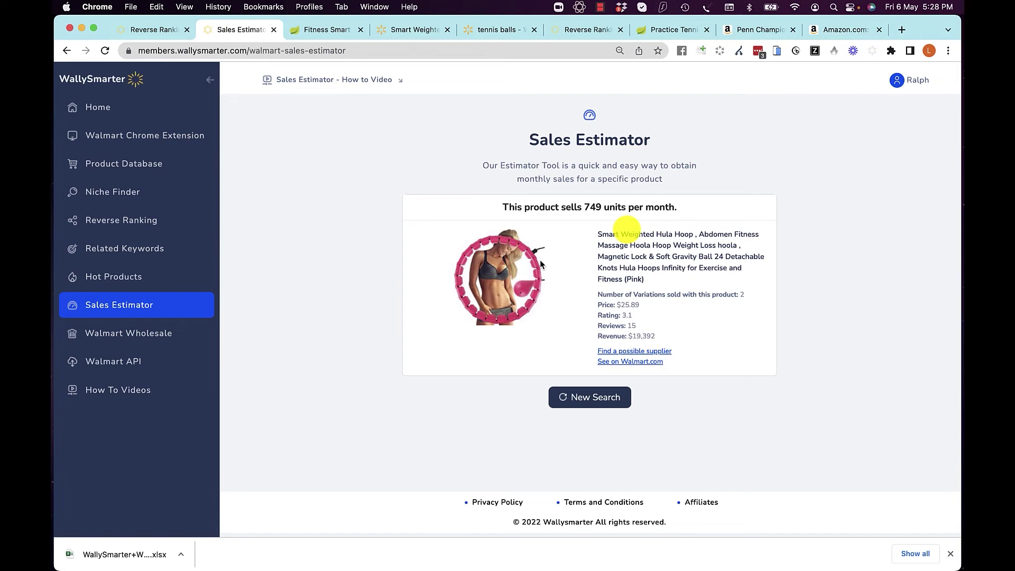
Step: Go to Walmart Wholesale and review the UPC and Cost Price columns of the Walmart Product UPC list workbook in Excel
click(128, 341)
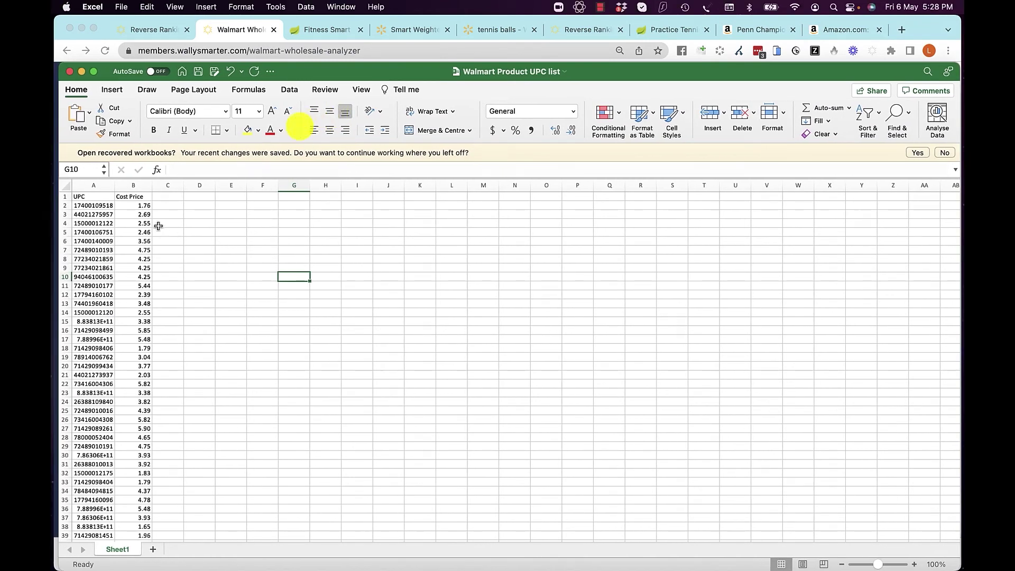
drag(95, 206, 96, 409)
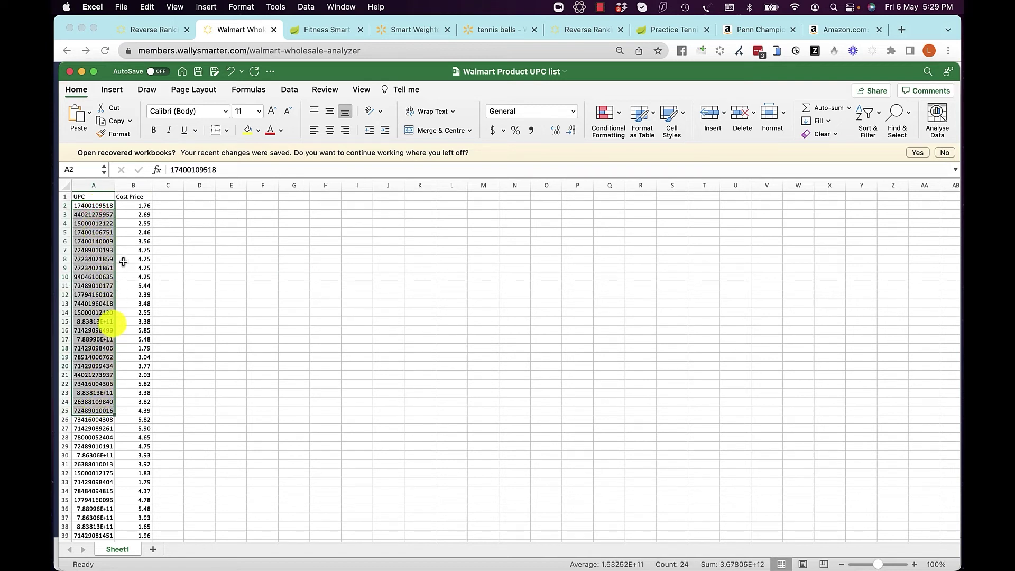
drag(132, 214, 142, 411)
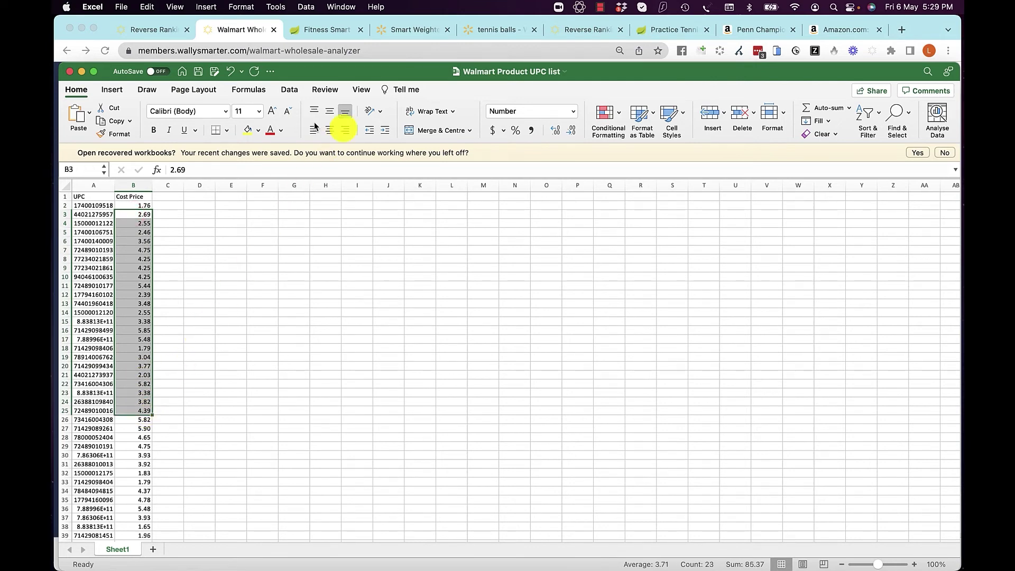
double_click(386, 67)
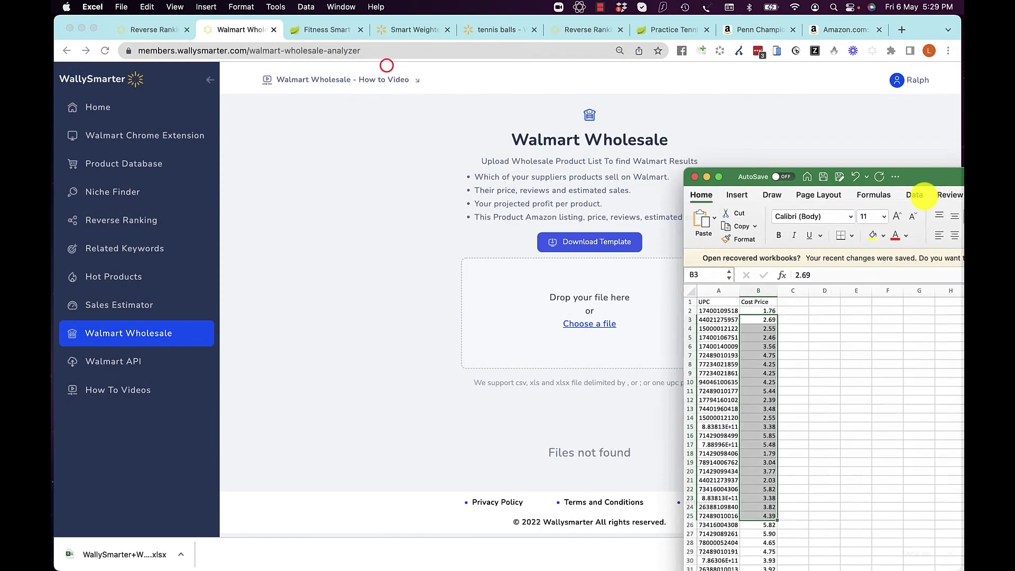
click(598, 279)
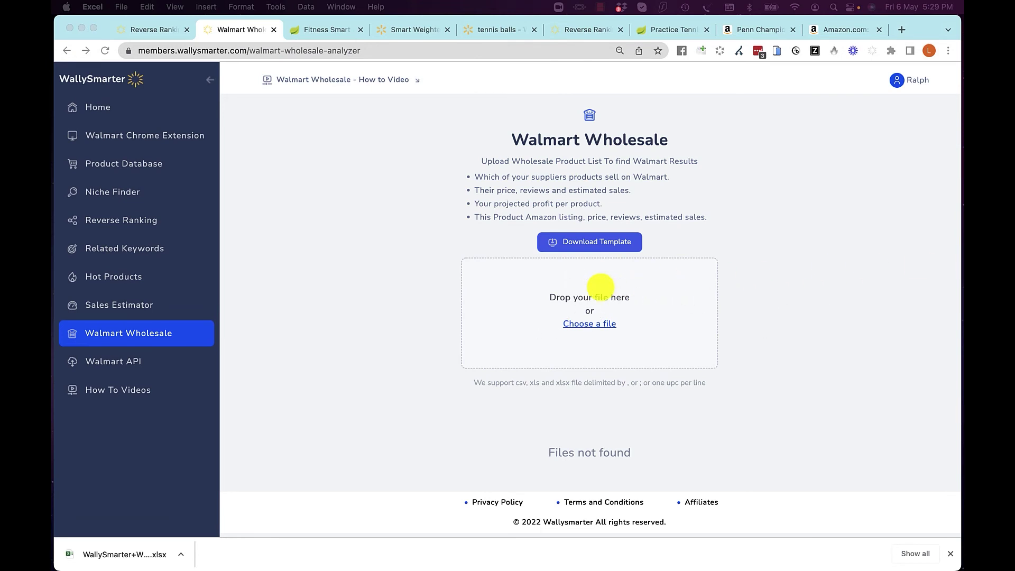
Step: Bring up the Walmart Product UPC List Done workbook and examine its columns across to Estimated Sales and Gross Profit Before Walmart Fees
click(994, 476)
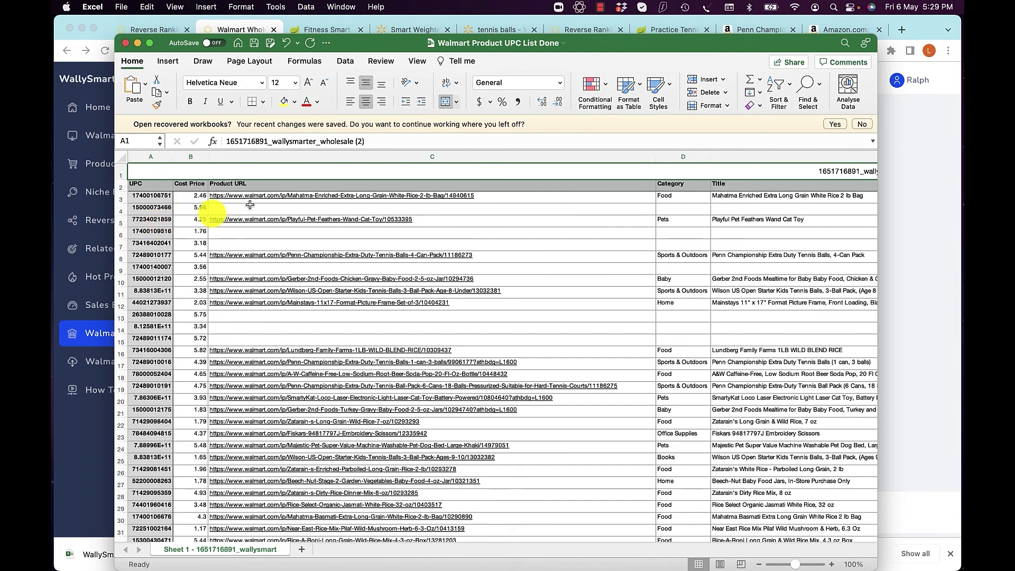
scroll(257, 205, right, 1)
scroll(257, 205, right, 8)
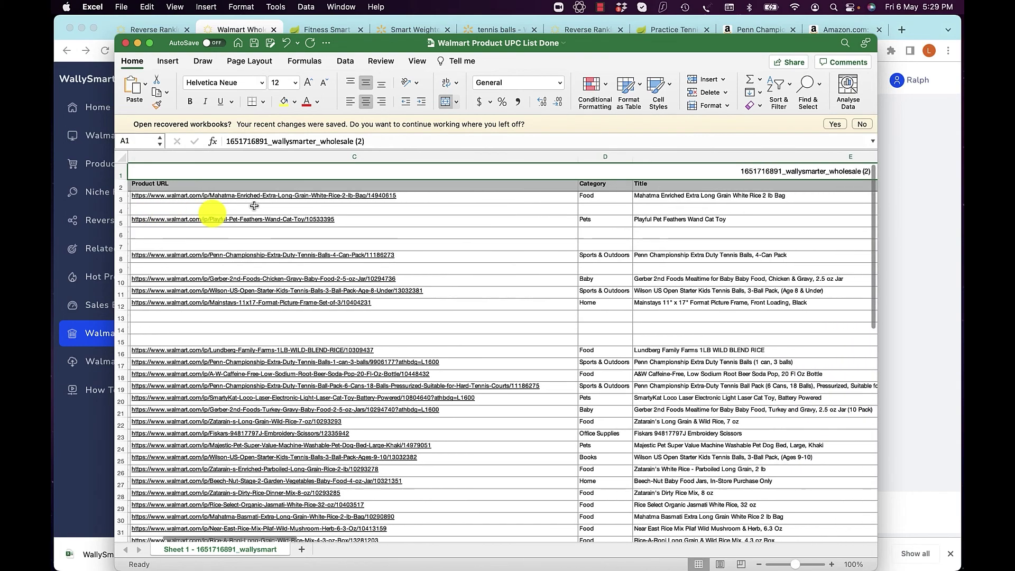
scroll(240, 205, right, 10)
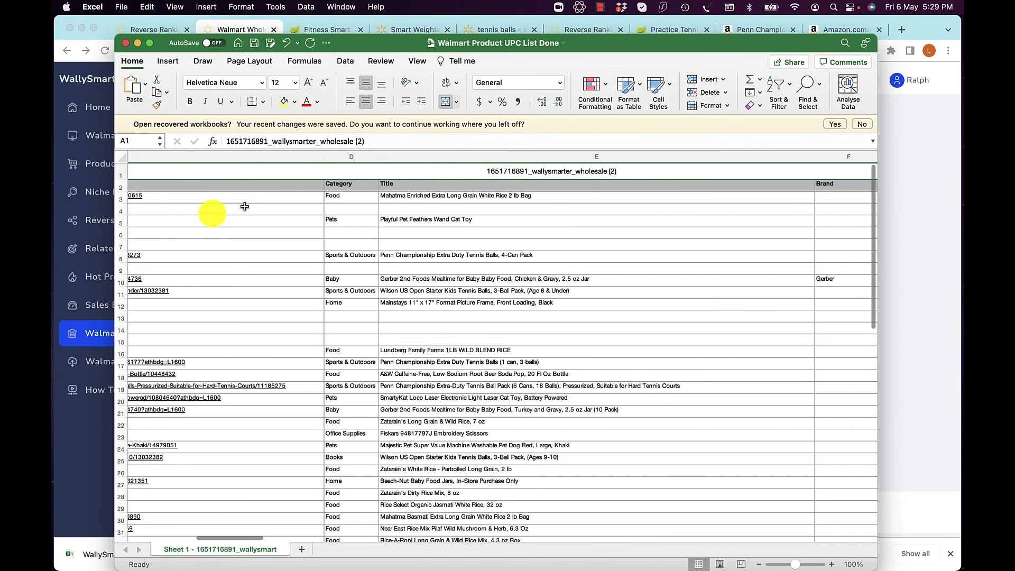
scroll(267, 209, right, 8)
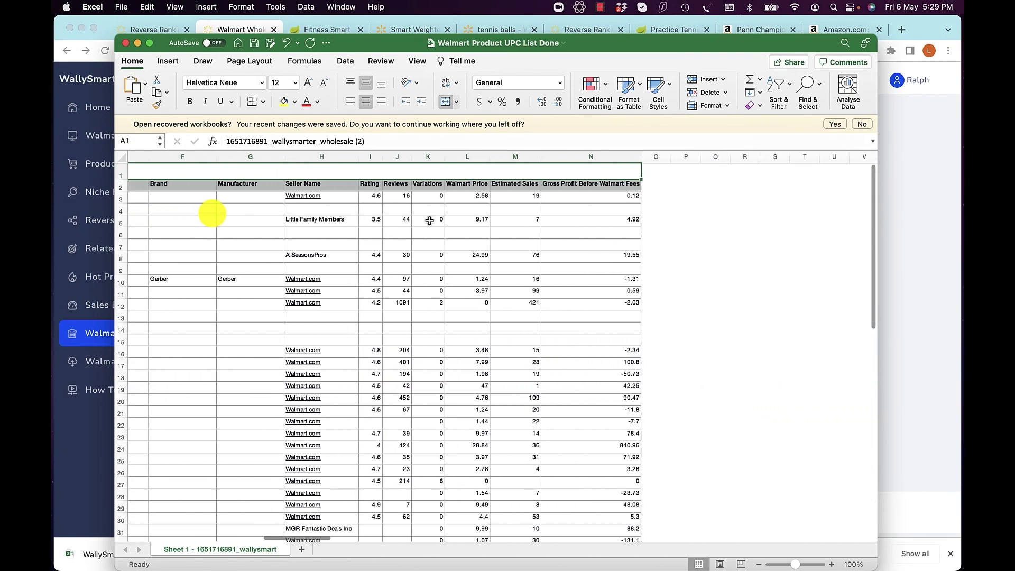
click(482, 202)
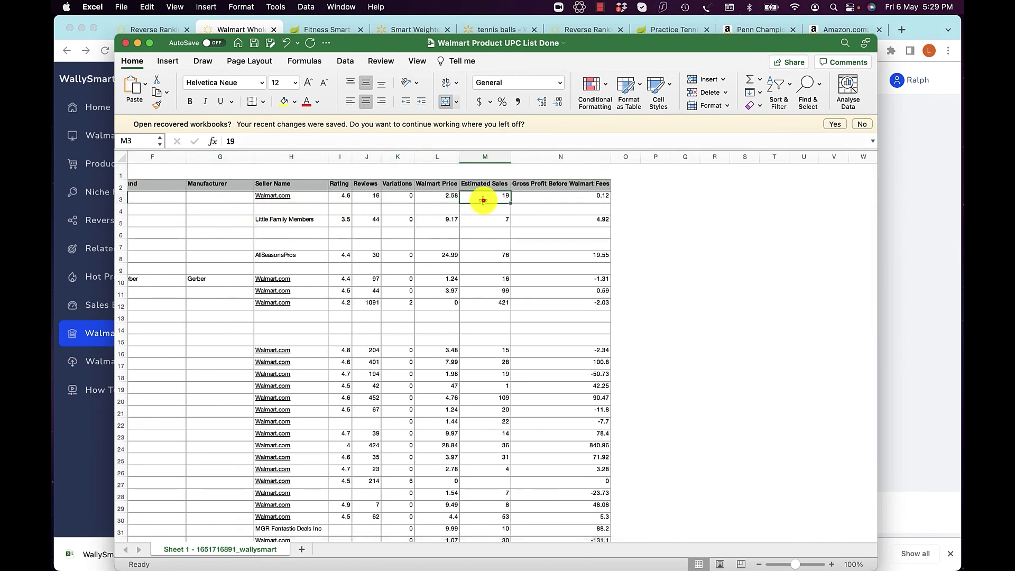
click(495, 222)
click(498, 258)
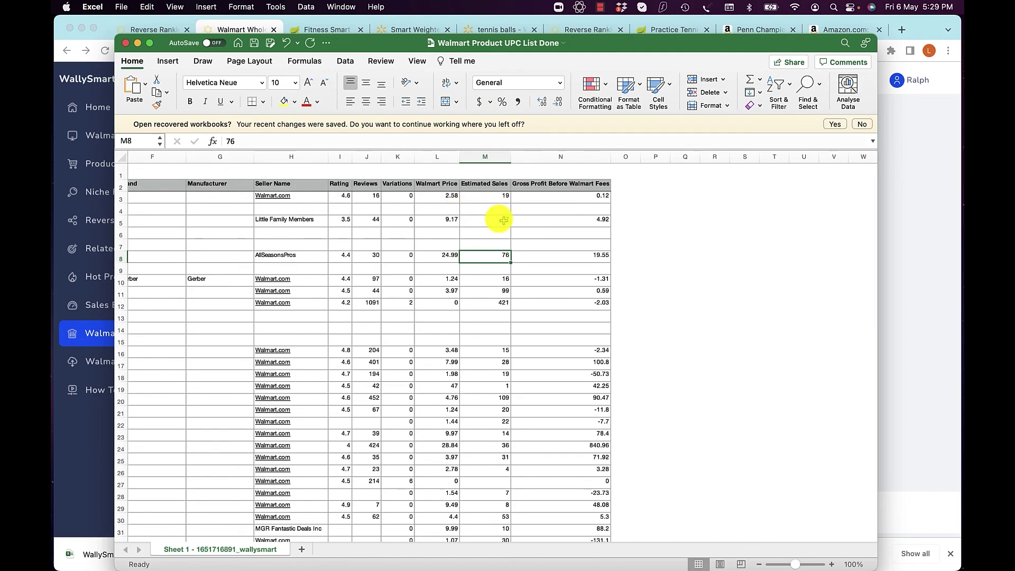
Step: Check the Product URL column for UPC rows that have no matching Walmart listing
scroll(499, 220, left, 10)
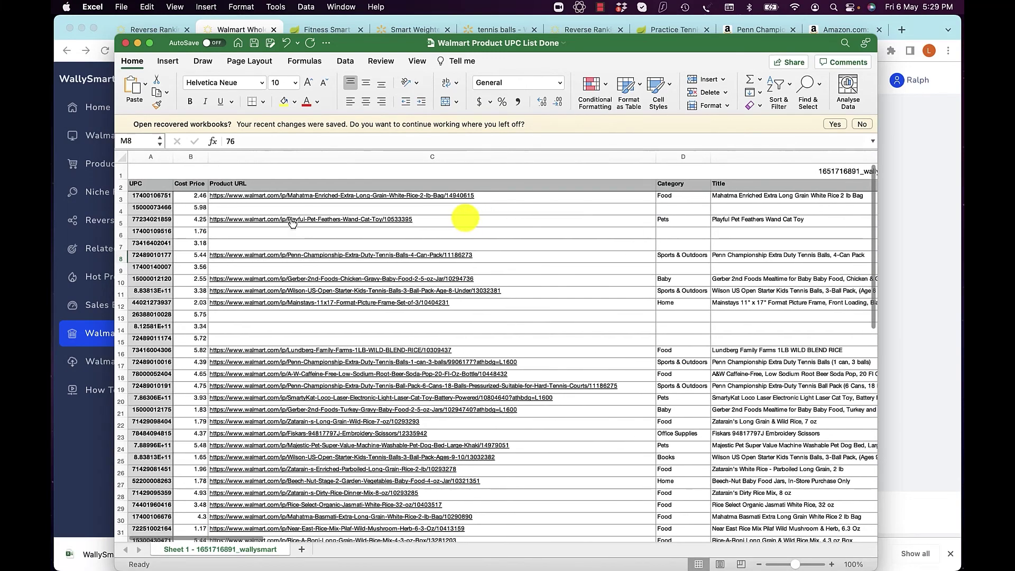
click(278, 209)
click(279, 238)
click(278, 244)
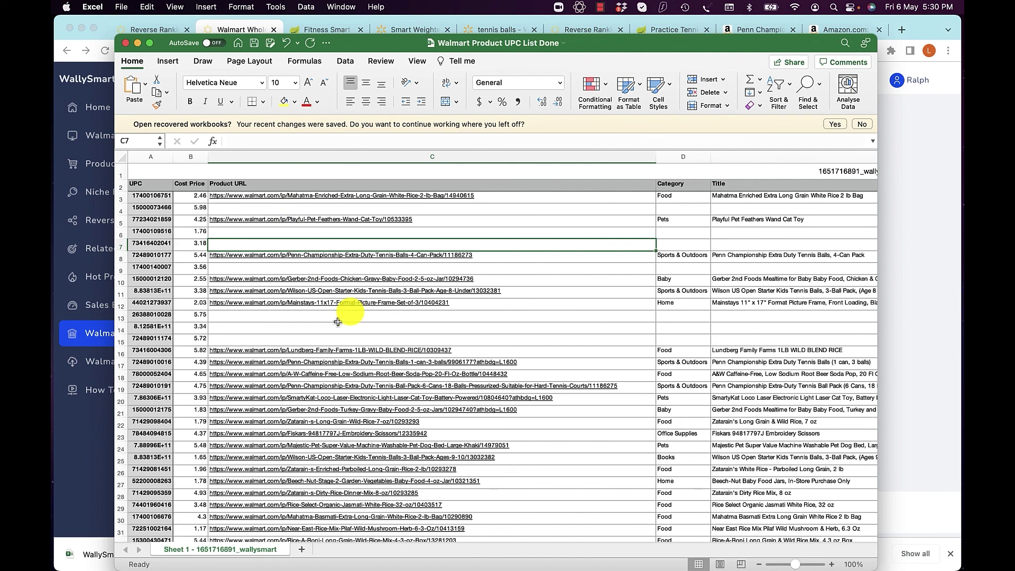
Step: Return to WallySmarter in Chrome and open the Walmart API for Sellers page
click(63, 407)
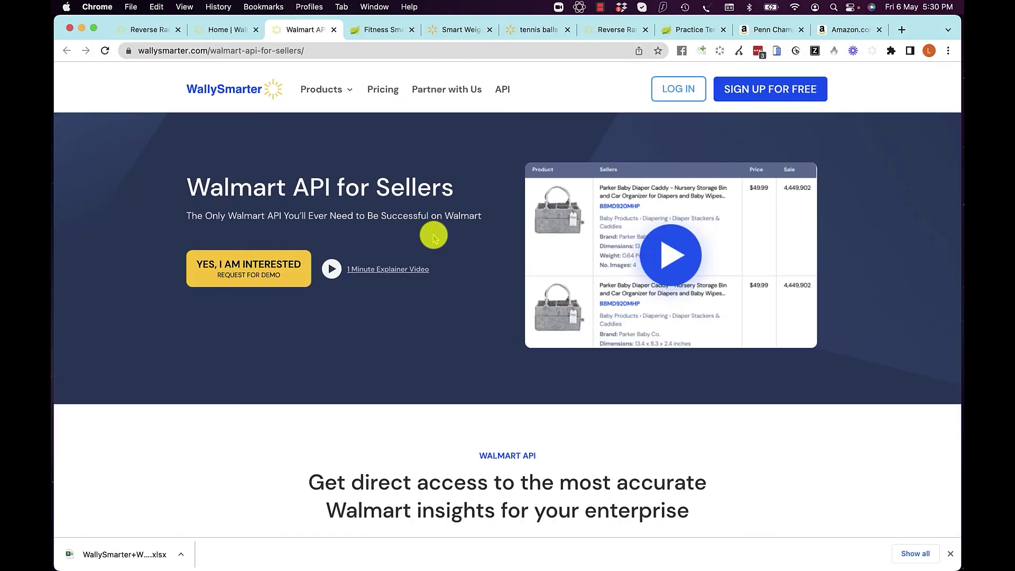
scroll(433, 235, down, 1)
scroll(433, 238, up, 1)
scroll(433, 236, down, 1)
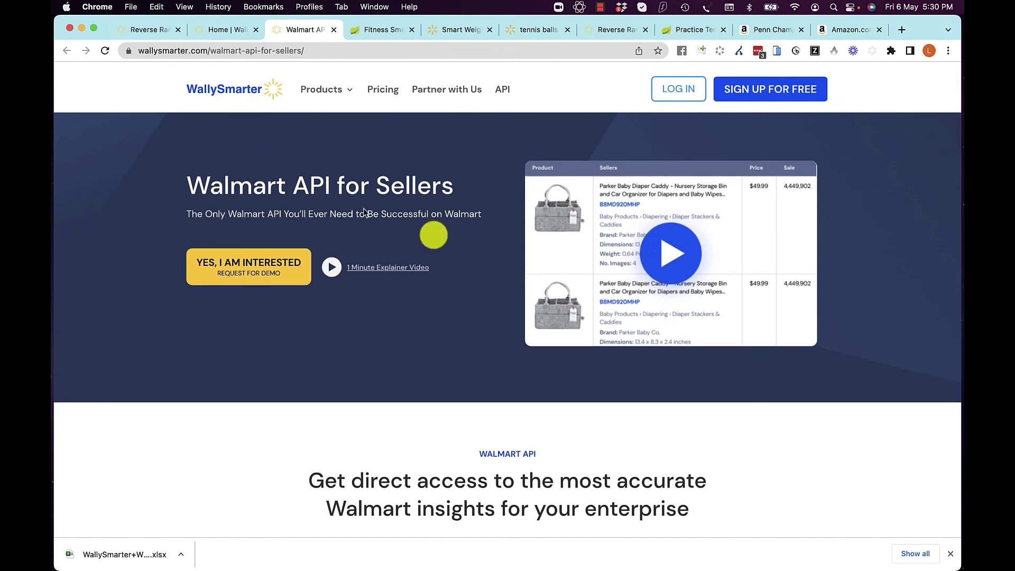
scroll(433, 234, up, 1)
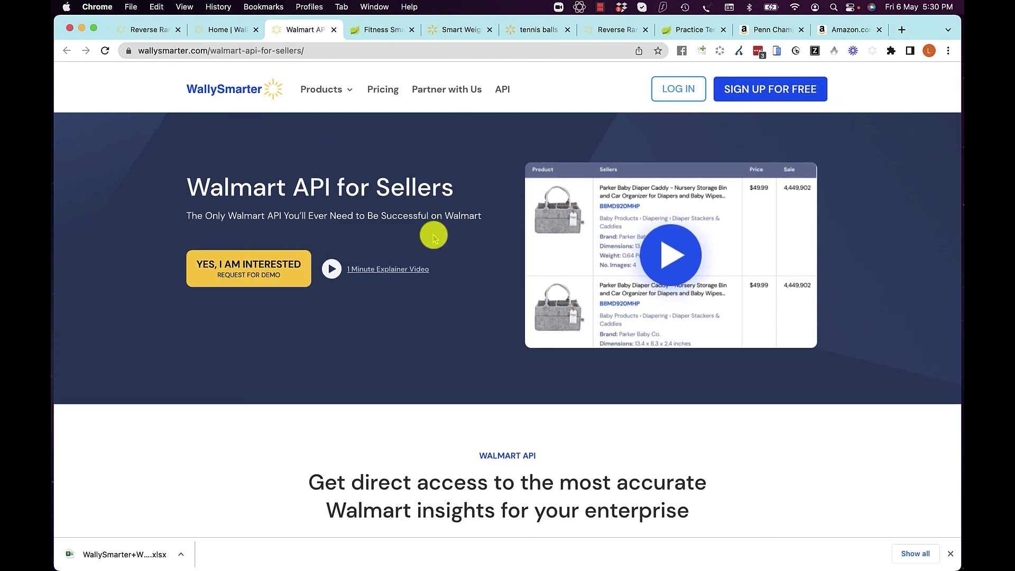
scroll(433, 234, down, 1)
scroll(433, 233, up, 1)
scroll(433, 234, down, 1)
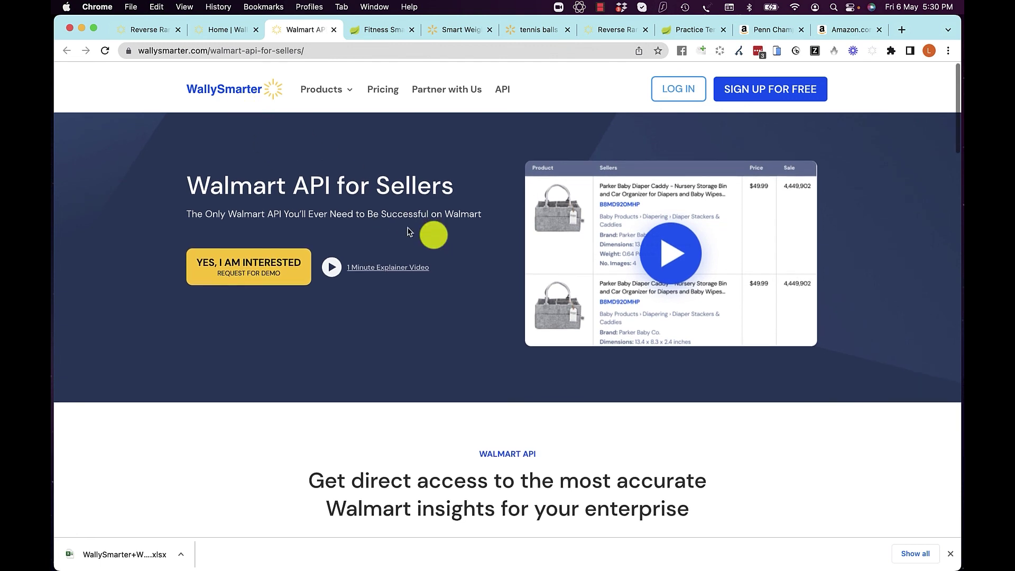
scroll(433, 234, up, 1)
scroll(433, 233, down, 1)
scroll(433, 233, up, 1)
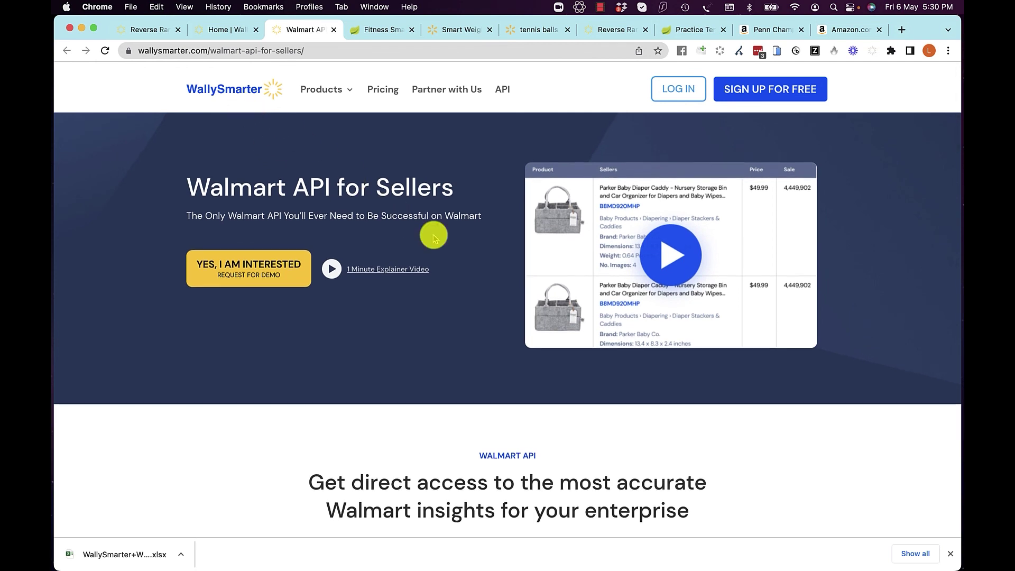
scroll(433, 234, down, 1)
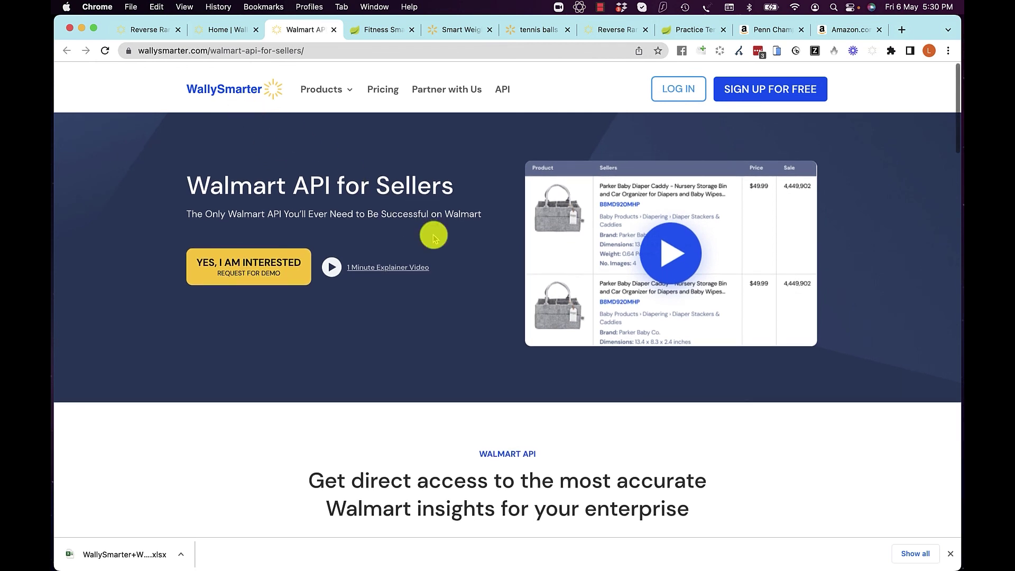